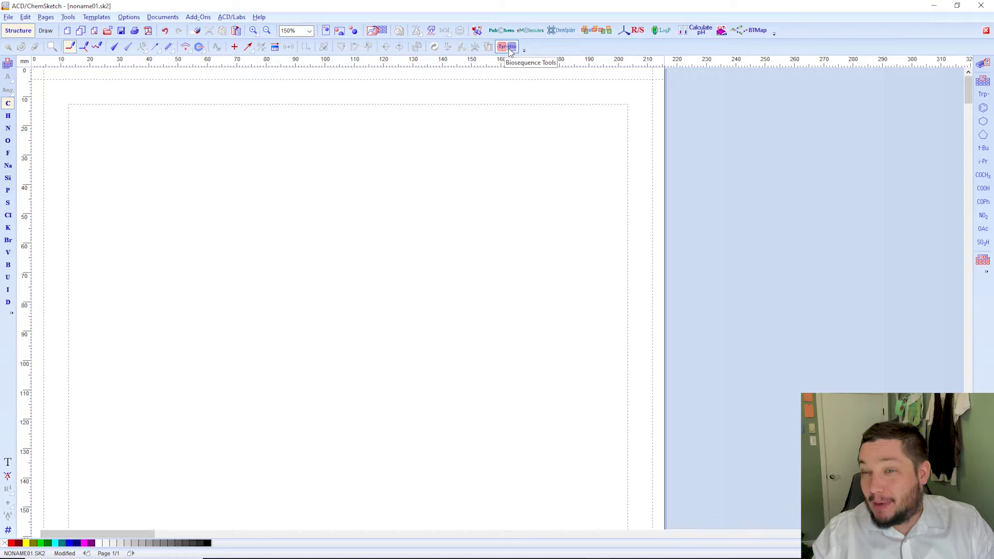
Open the Biosequence Tools panel and float it beside the drawing page.
left_click(510, 48)
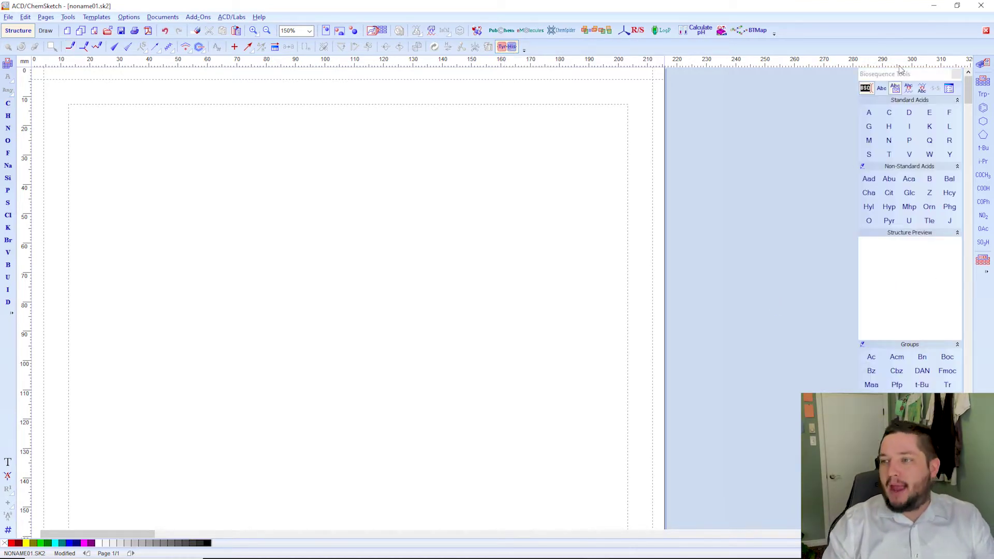
left_click_drag(914, 75, 827, 115)
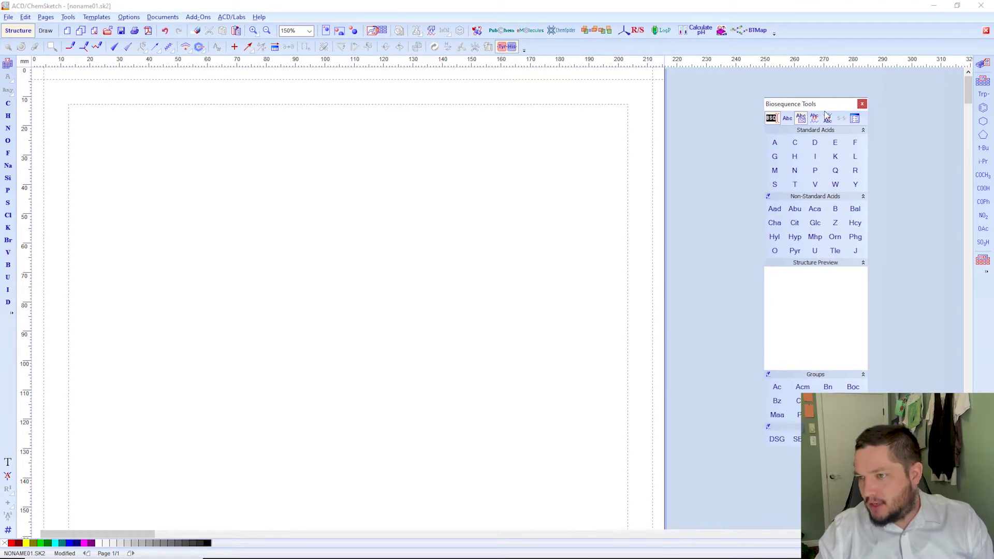
left_click(775, 143)
left_click(303, 216)
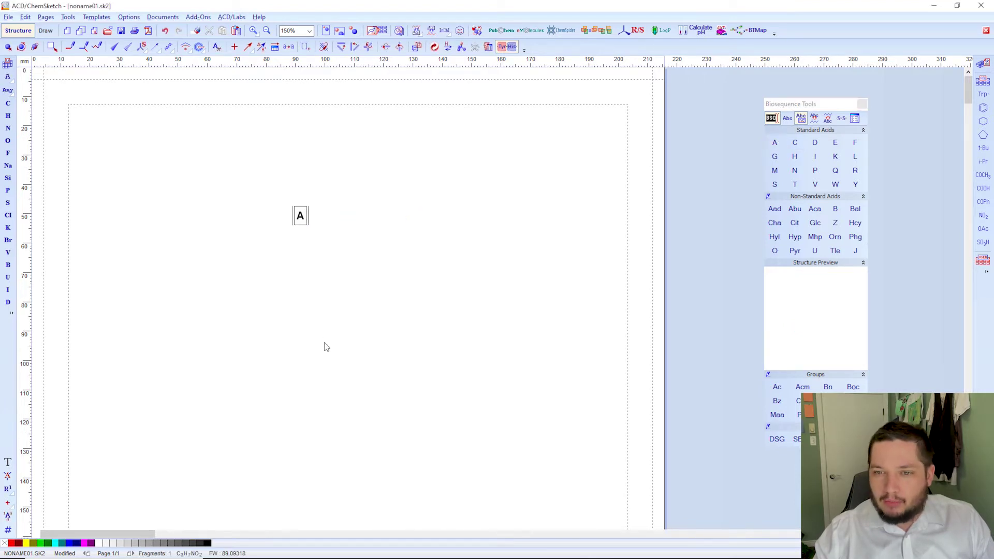
left_click(796, 157)
left_click(816, 157)
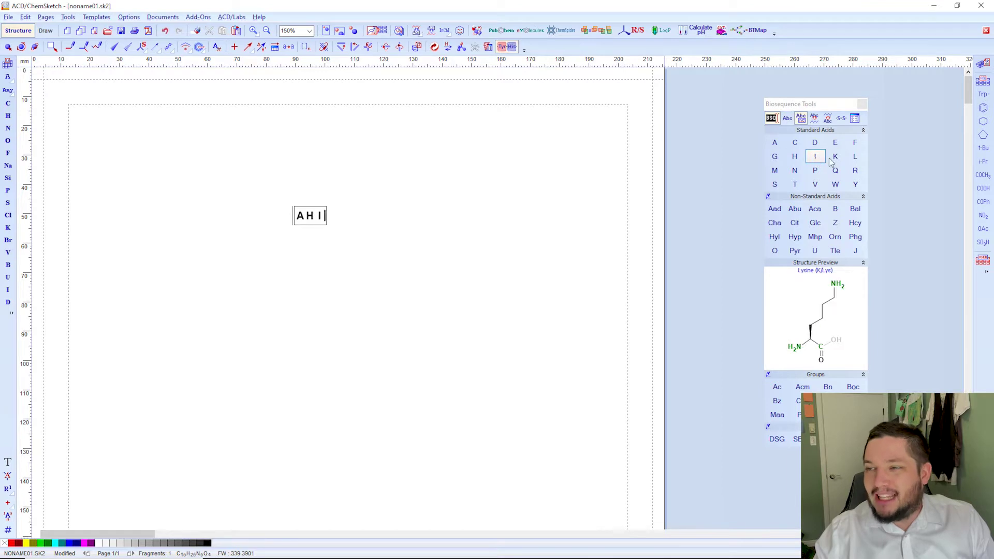
left_click(836, 156)
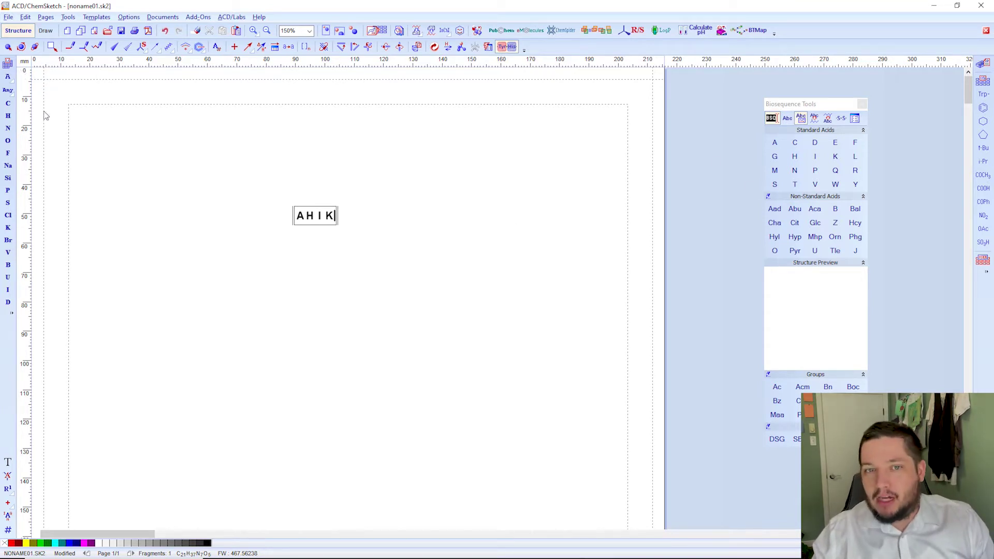
left_click(8, 47)
left_click(300, 215)
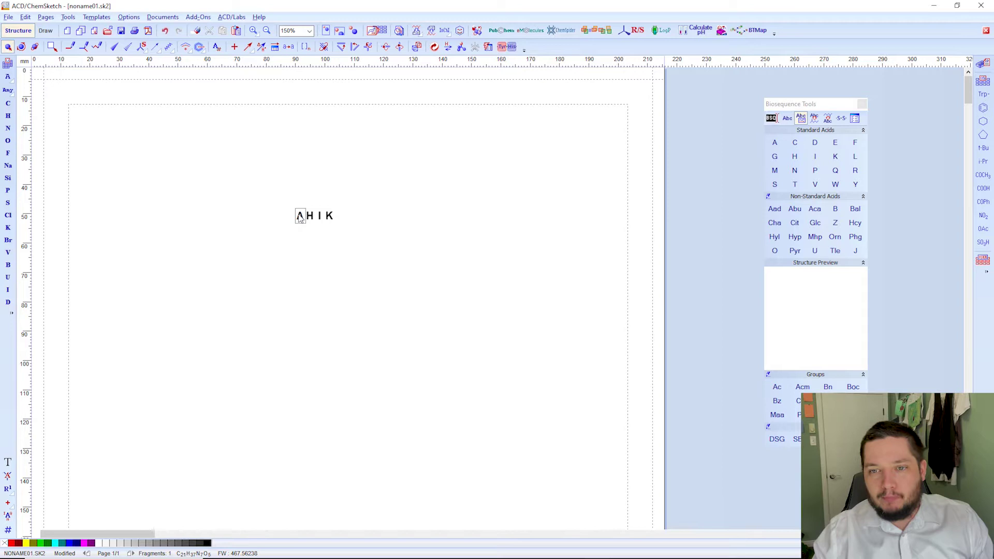
left_click_drag(351, 198, 271, 231)
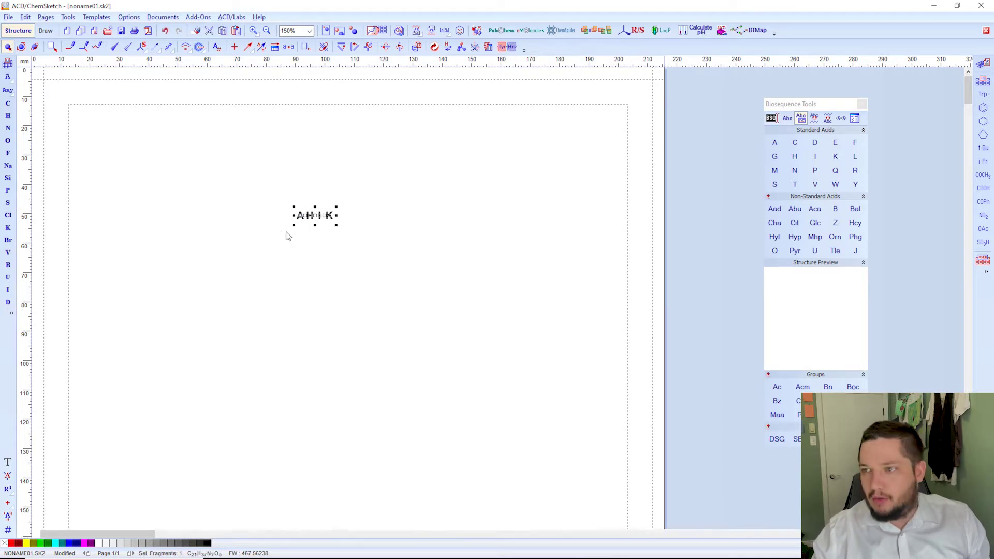
key("Delete")
left_click(856, 157)
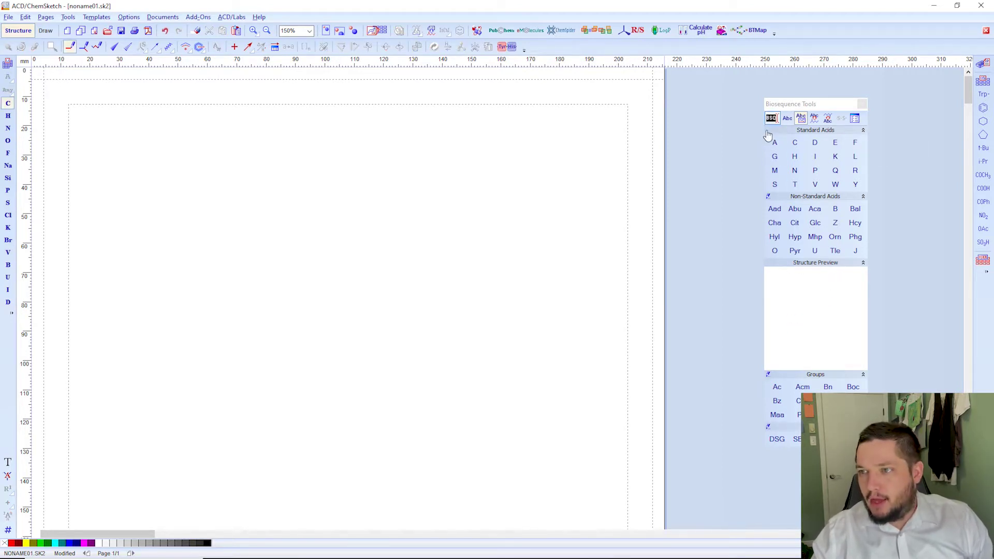
left_click(775, 143)
left_click(337, 220)
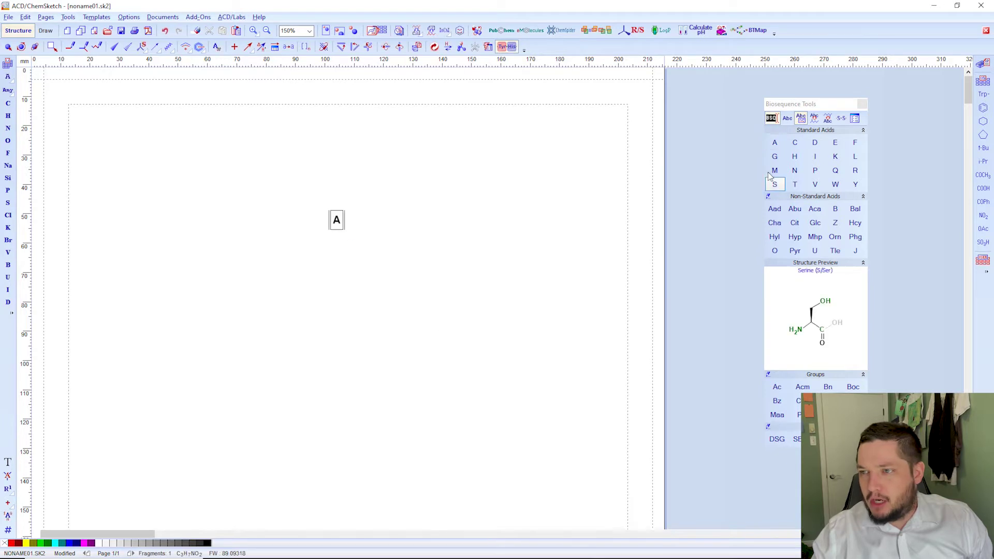
left_click(795, 185)
left_click(795, 143)
left_click(815, 142)
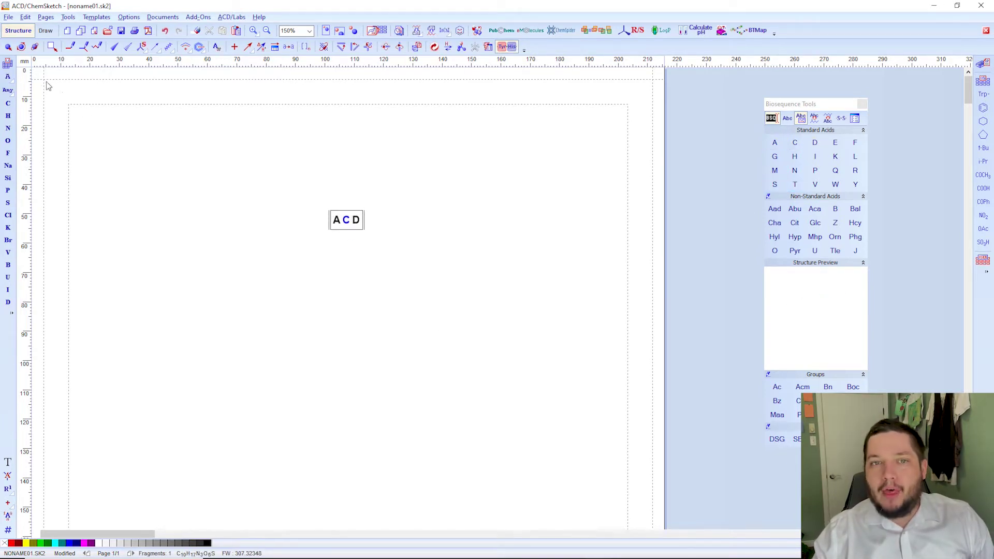
left_click(8, 47)
key("Delete")
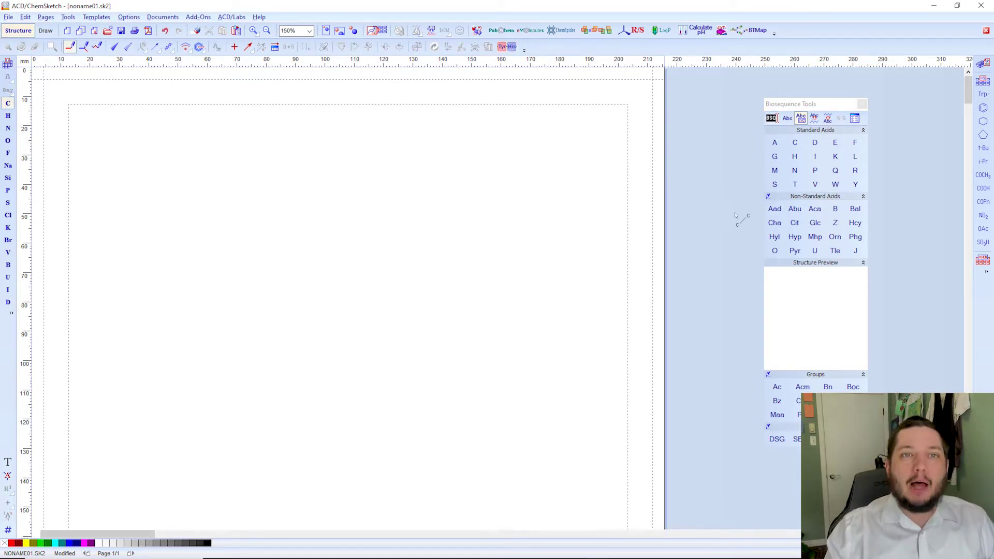
Place the one-letter tripeptide ACD (Ala-Cys-Asp) on the page and box-select it.
left_click(775, 123)
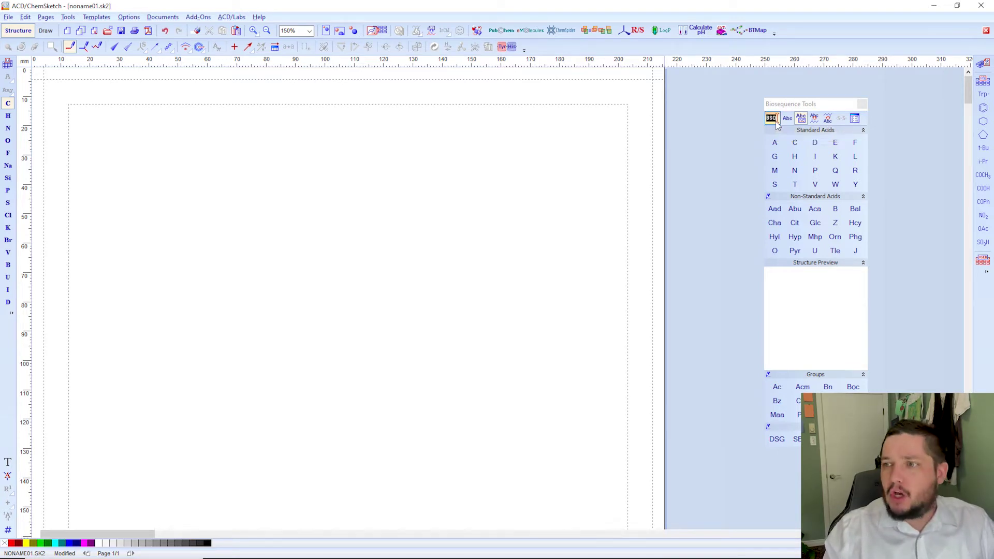
left_click(298, 250)
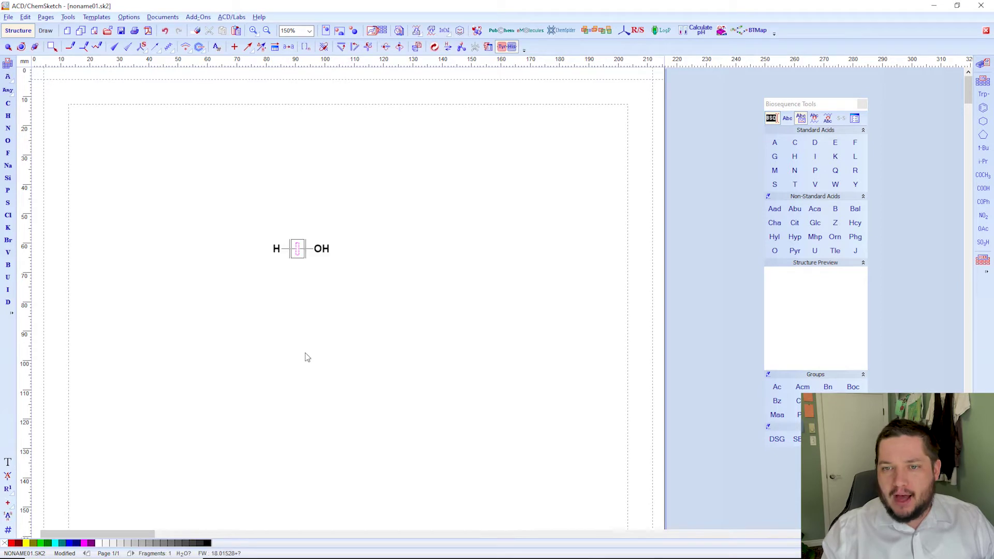
type("ACD")
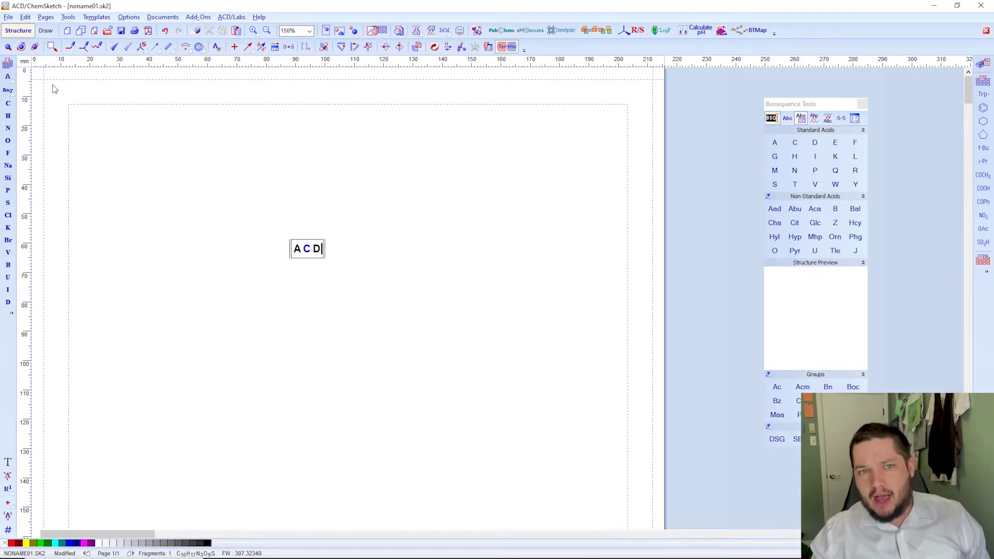
left_click(8, 46)
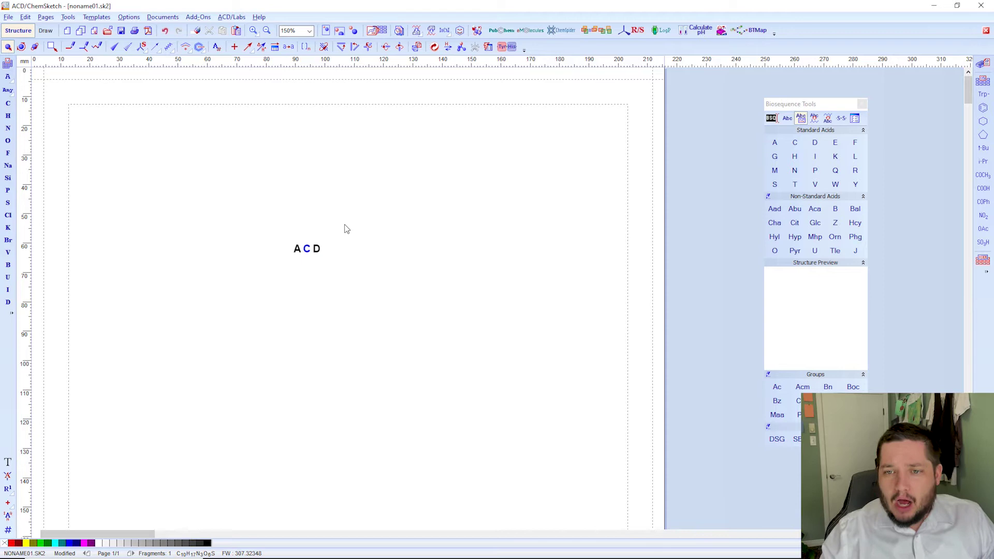
left_click(307, 248)
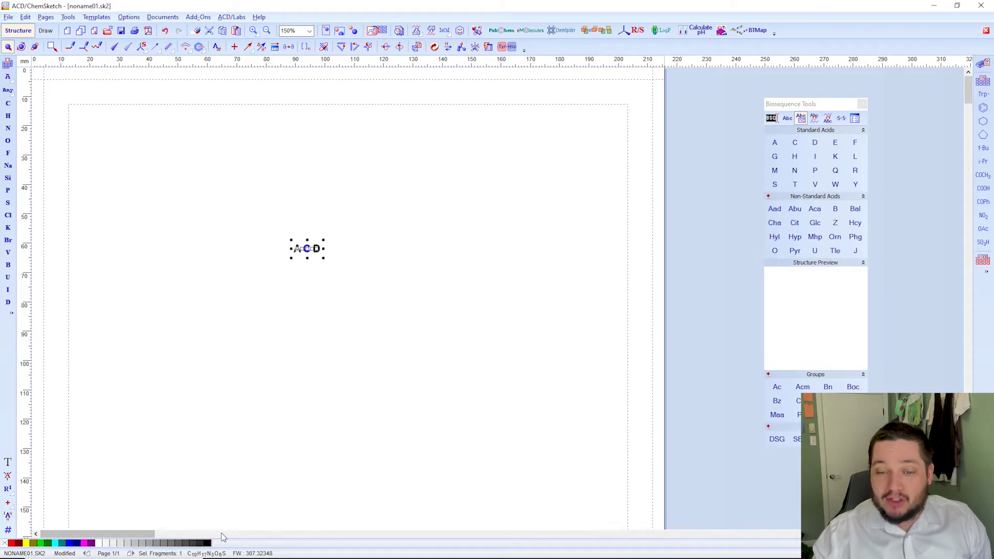
left_click(235, 519)
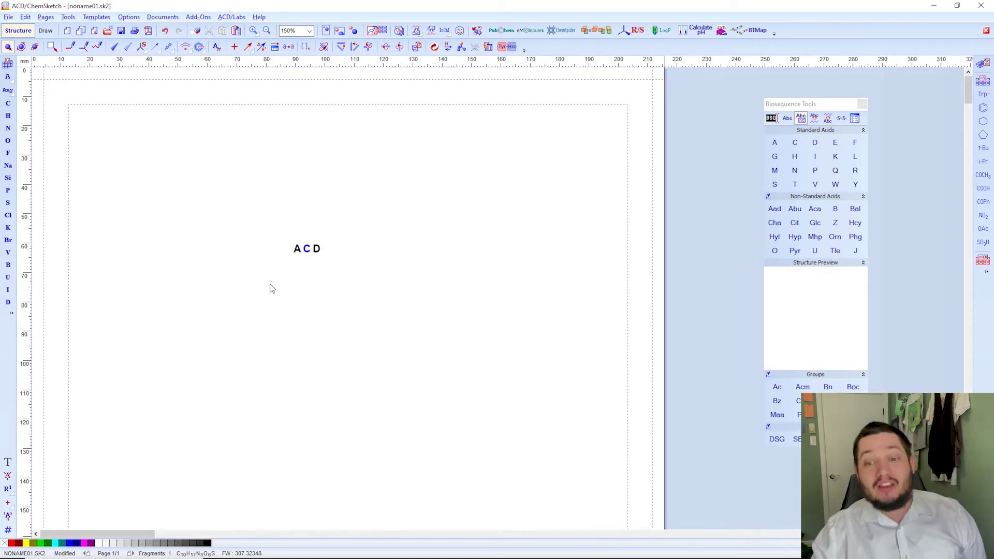
left_click_drag(370, 197, 218, 305)
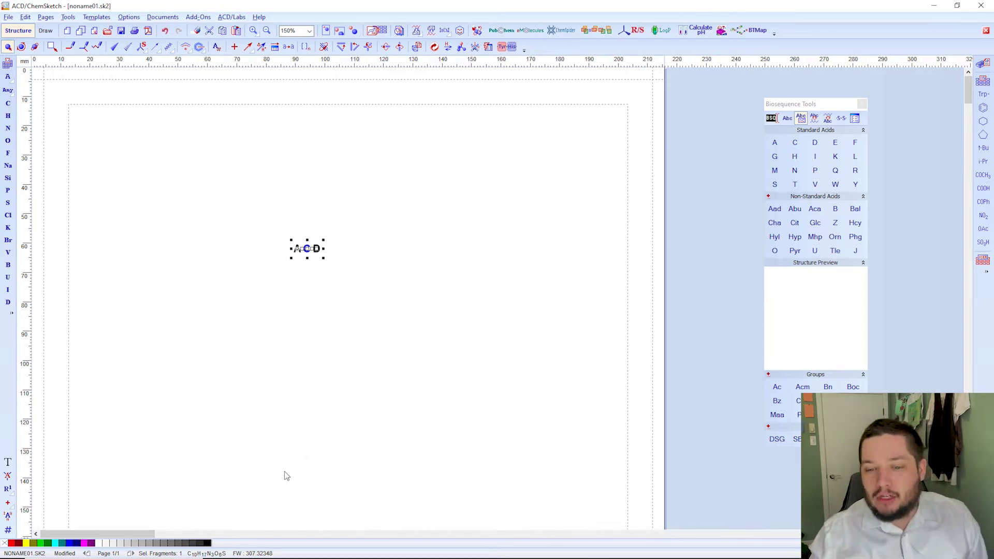
Expand the selected ACD sequence into a Straight Chain skeletal structure.
left_click(278, 315)
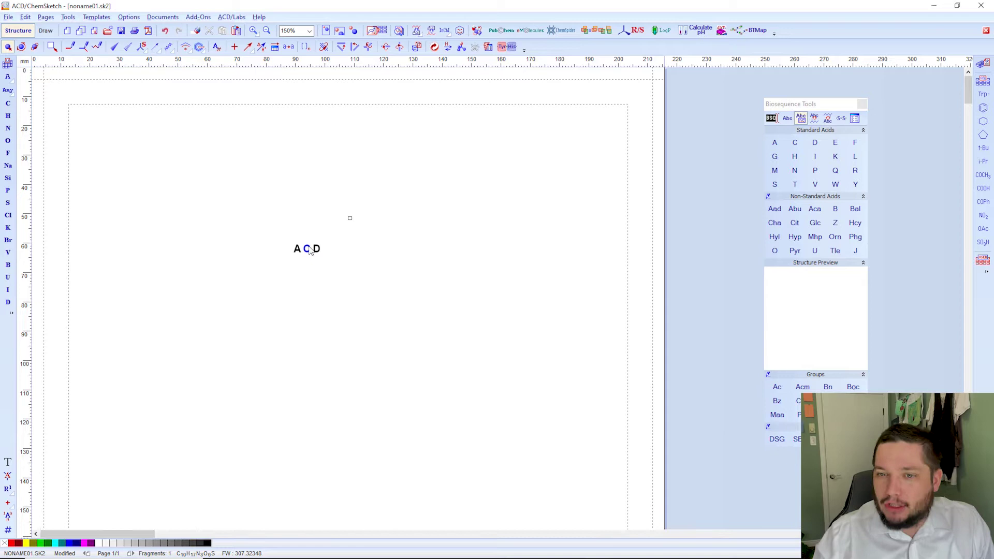
left_click_drag(352, 217, 246, 282)
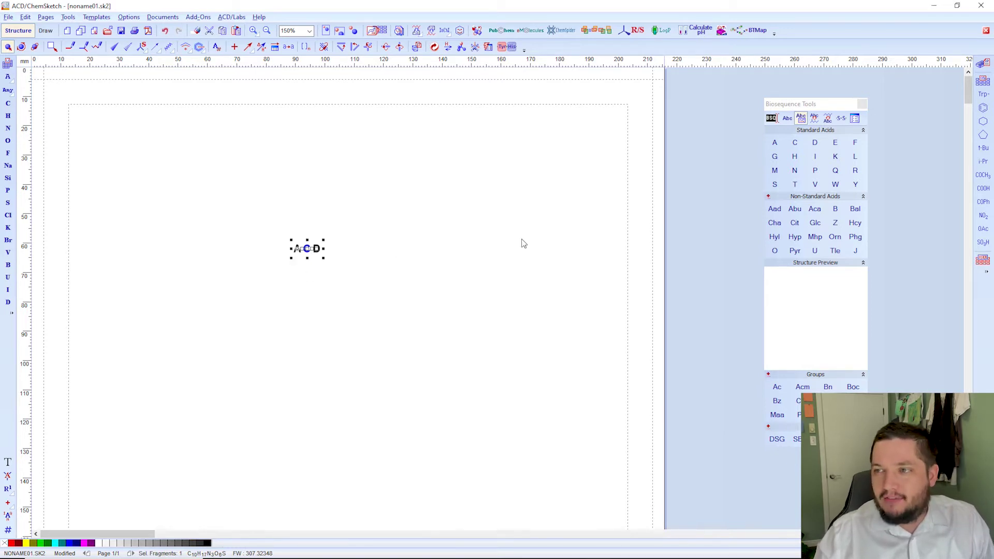
left_click(820, 119)
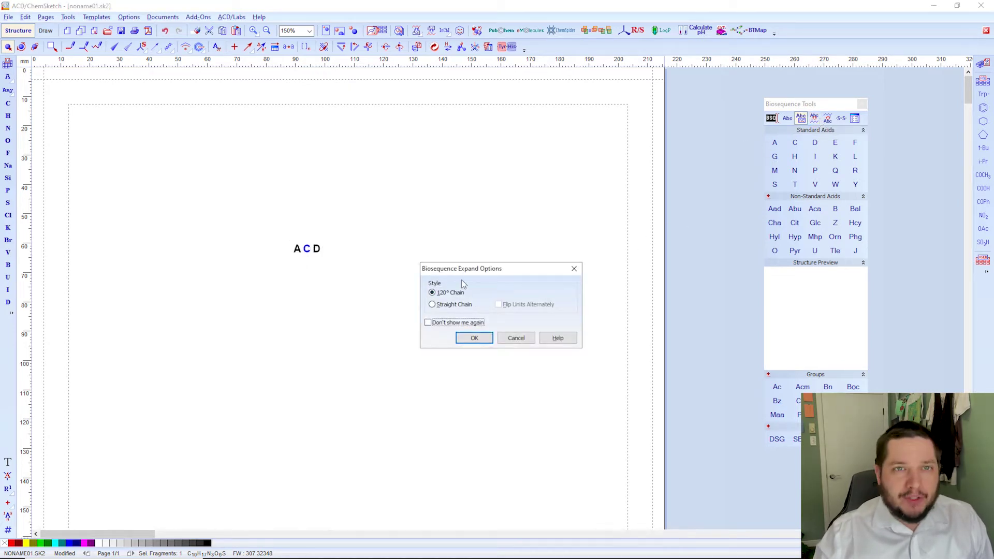
left_click(435, 306)
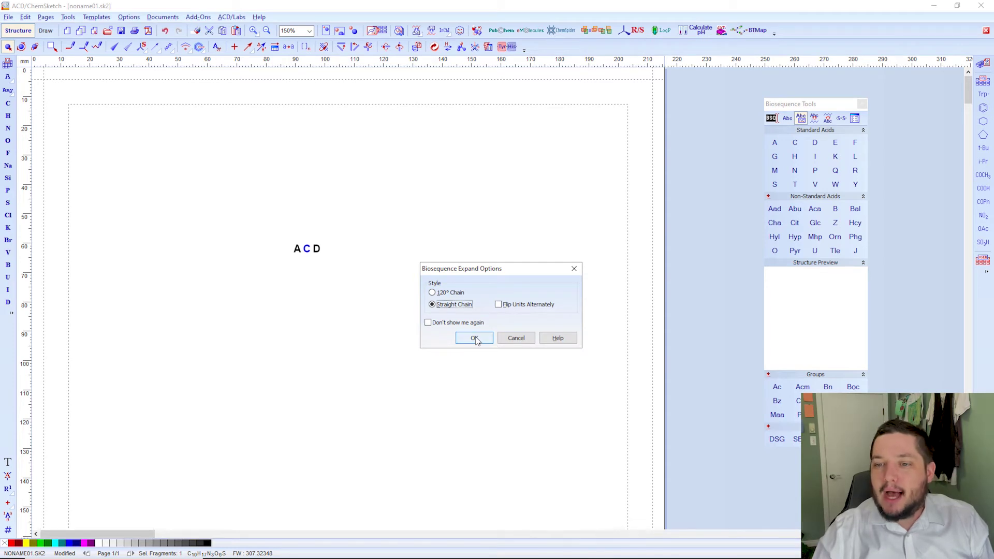
left_click(475, 339)
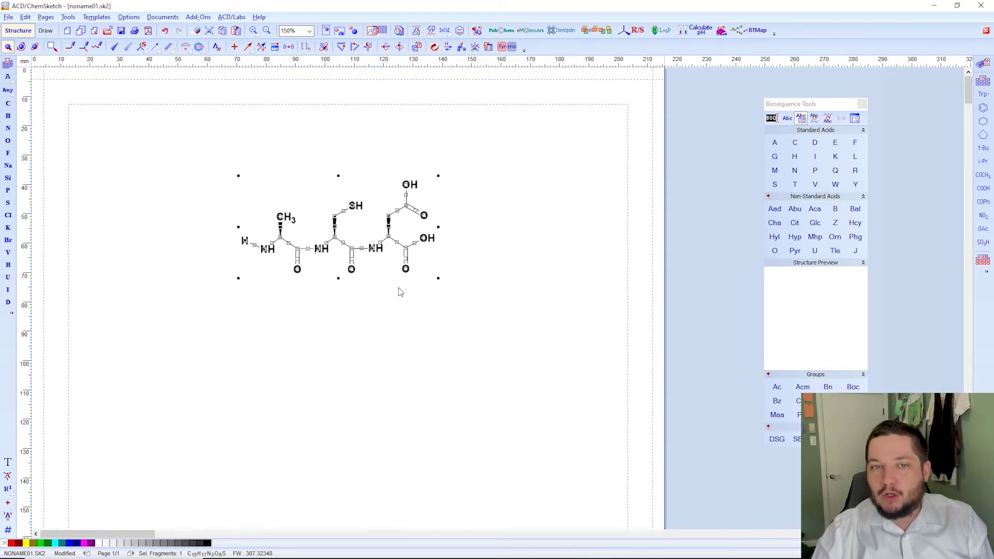
Box-select the expanded peptide and collapse it to the sequence A C D—OH.
left_click(407, 169)
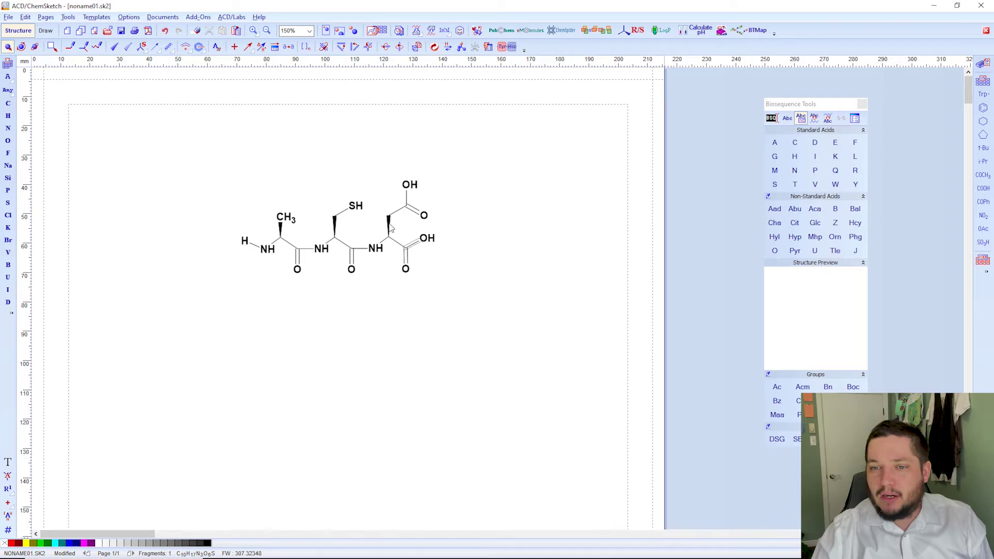
left_click_drag(461, 159, 143, 272)
left_click(418, 390)
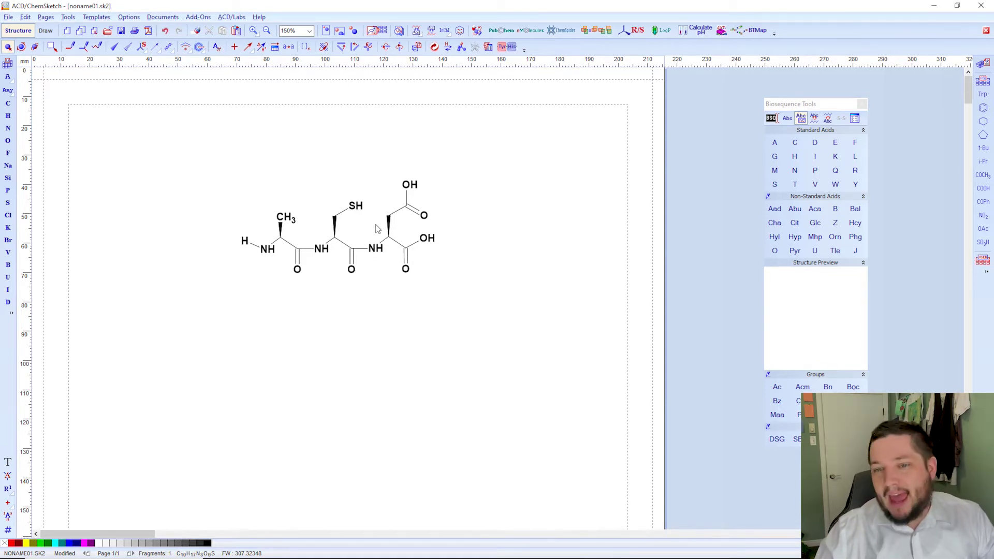
left_click_drag(489, 154, 139, 327)
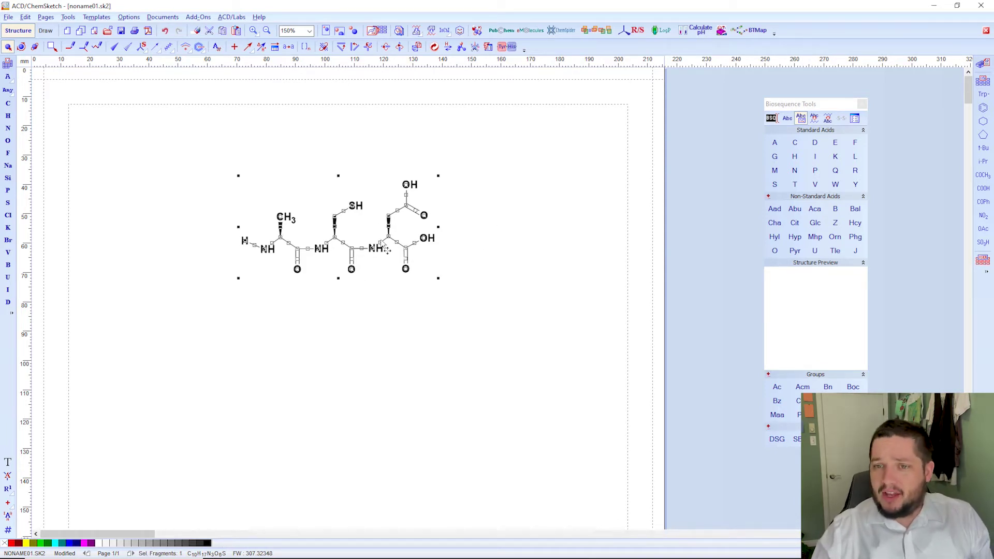
left_click(828, 119)
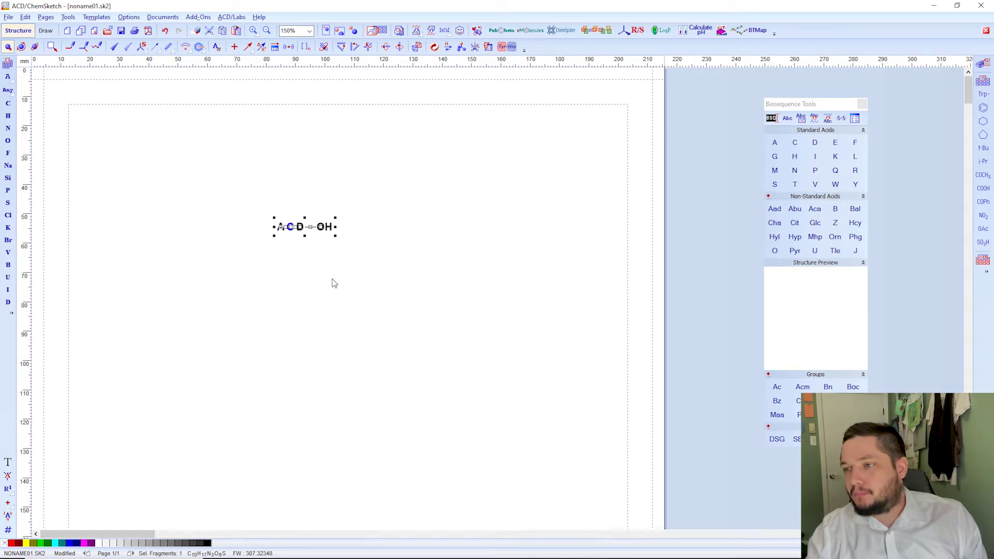
Edit the biosequence, replacing the residues with ACDCHEMSKE TCH.
left_click(406, 280)
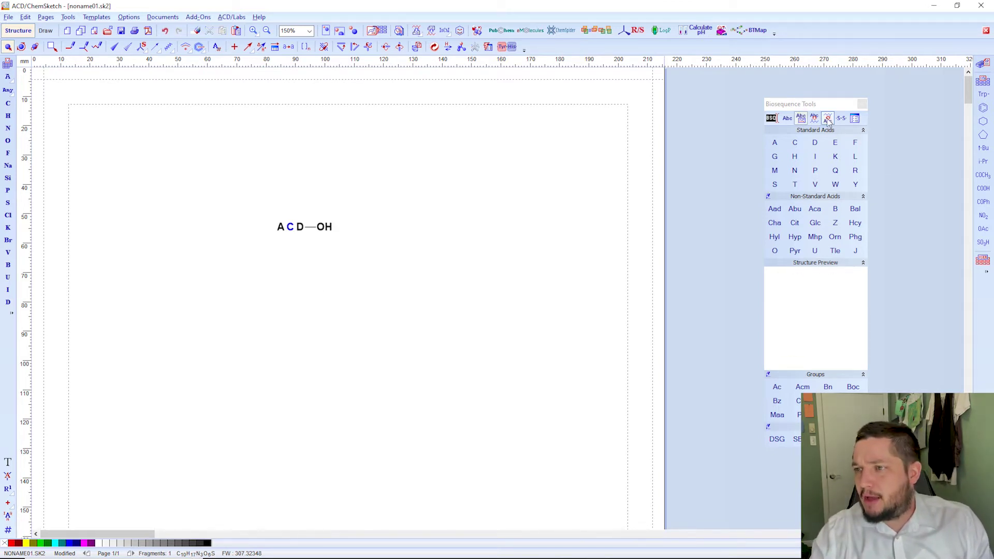
left_click(771, 119)
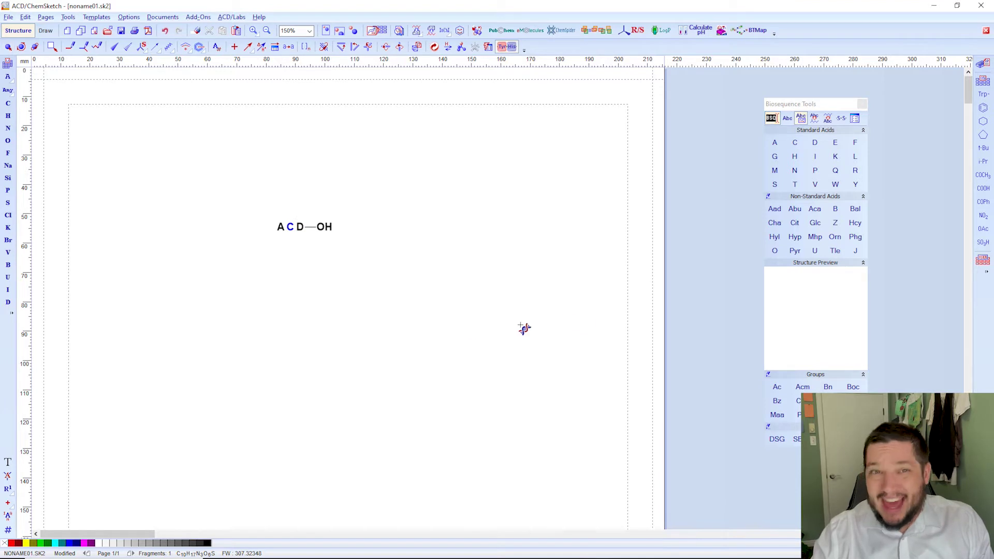
left_click(302, 229)
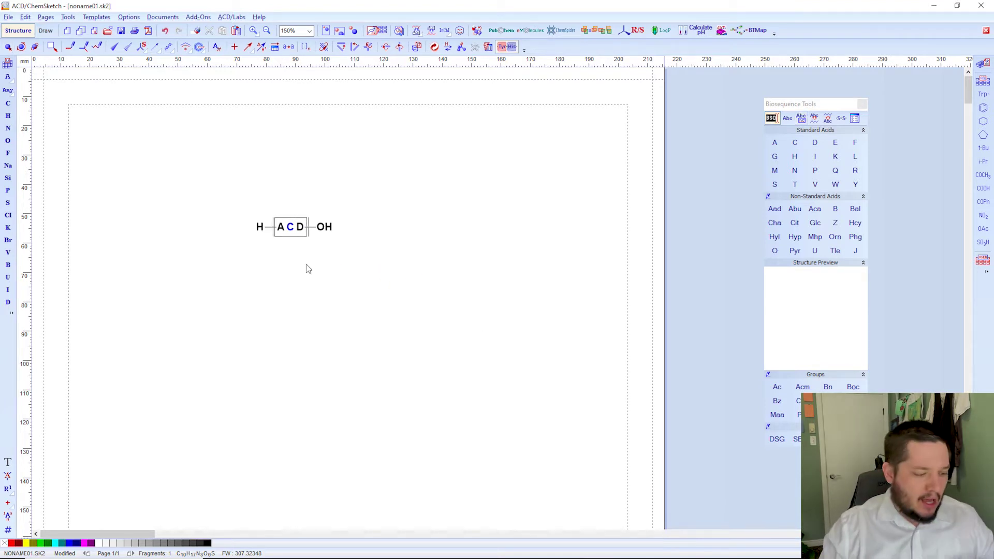
key("BackSpace")
key("BackSpace")
key("BackSpace")
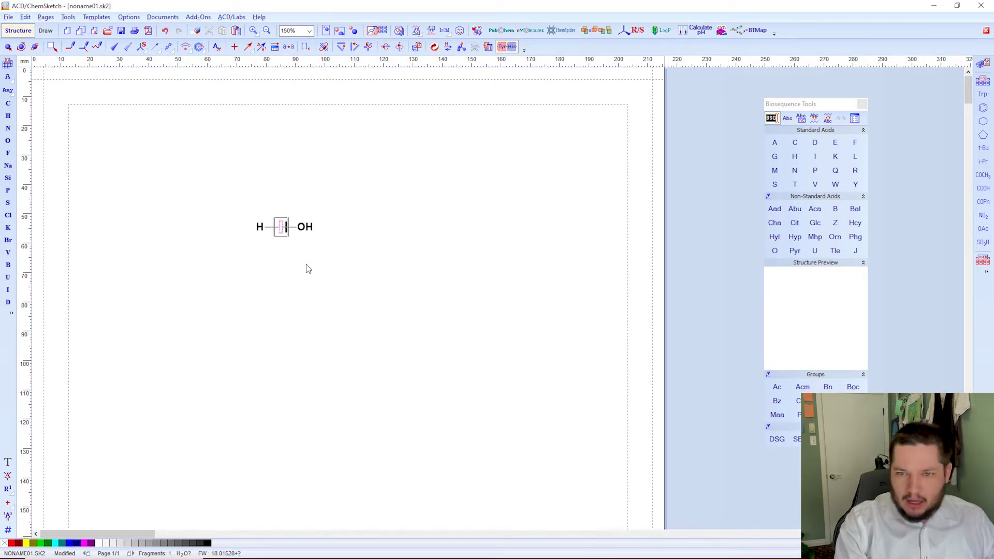
type("ACDC")
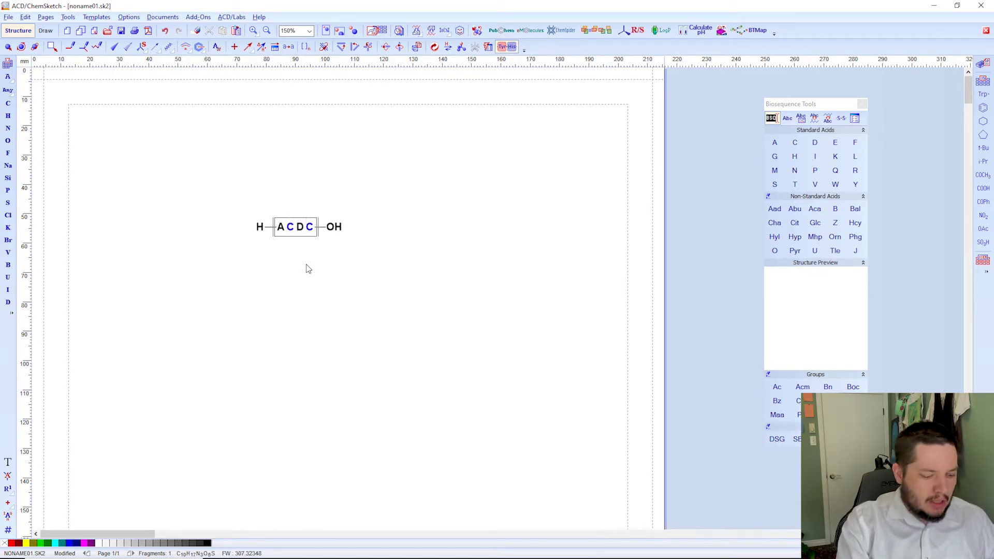
type("HEMSKE TCH")
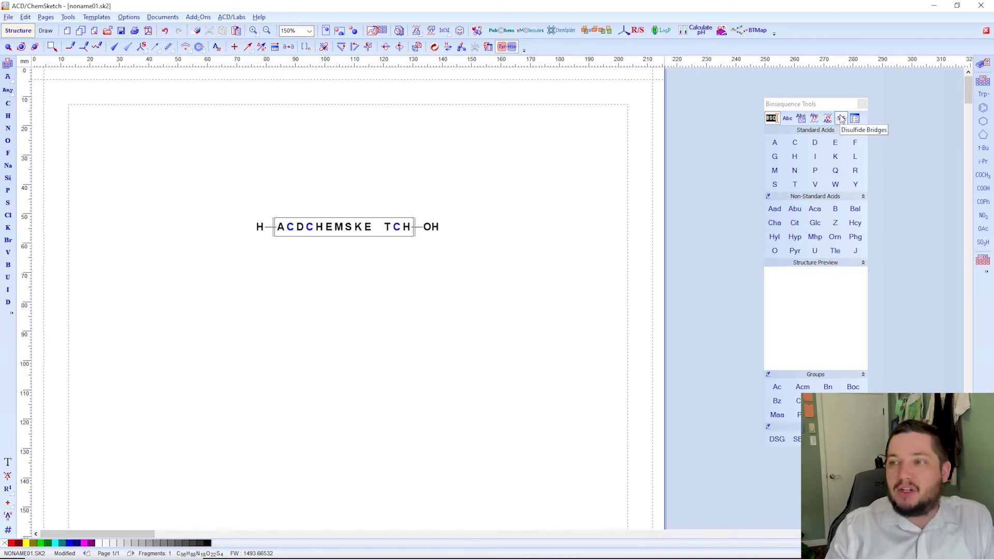
Add an S-S disulfide bridge between cysteines 2 and 12.
left_click(841, 118)
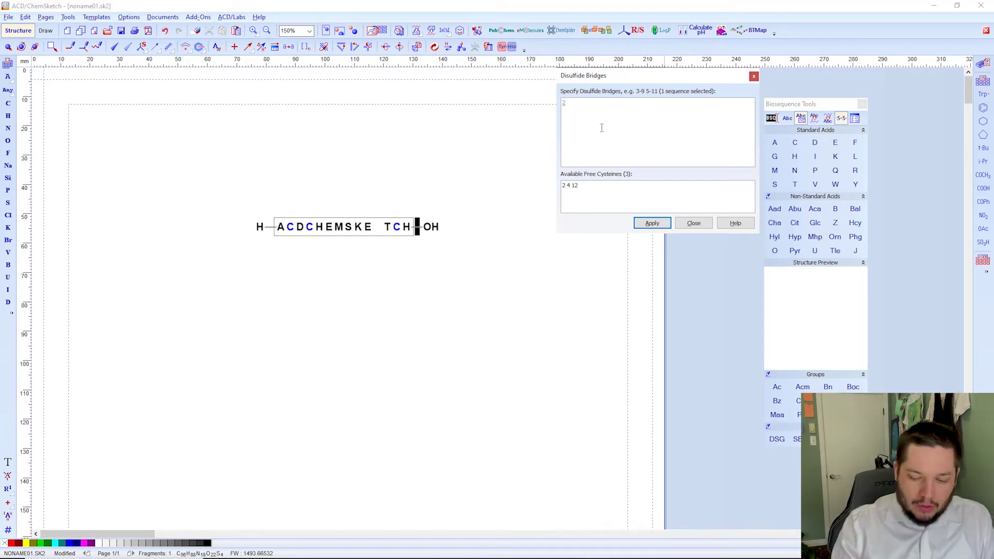
type("12")
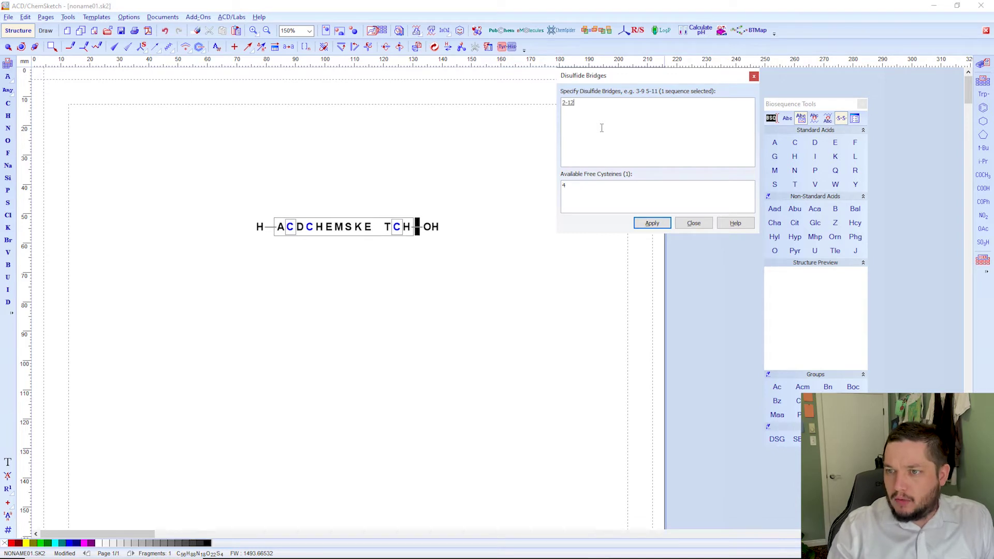
left_click(653, 223)
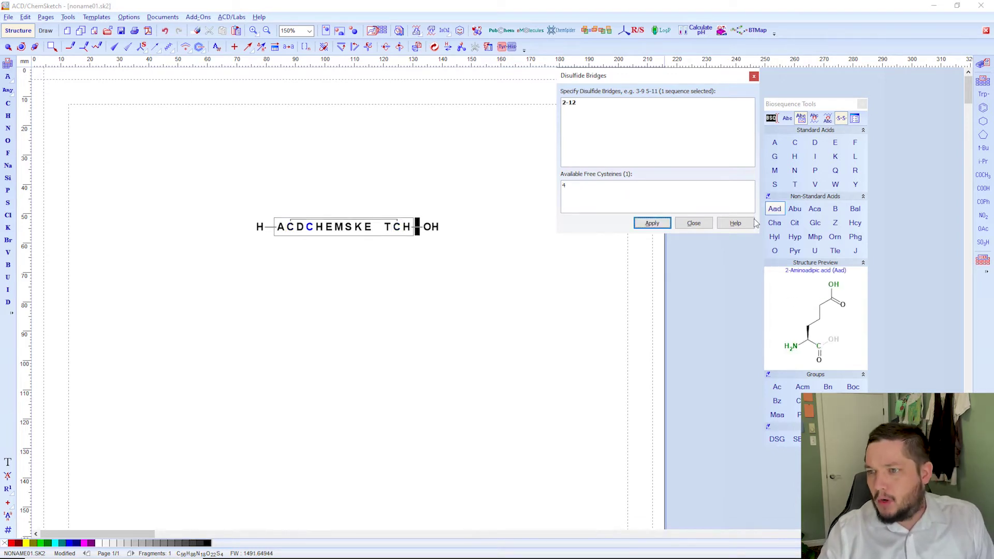
left_click(694, 223)
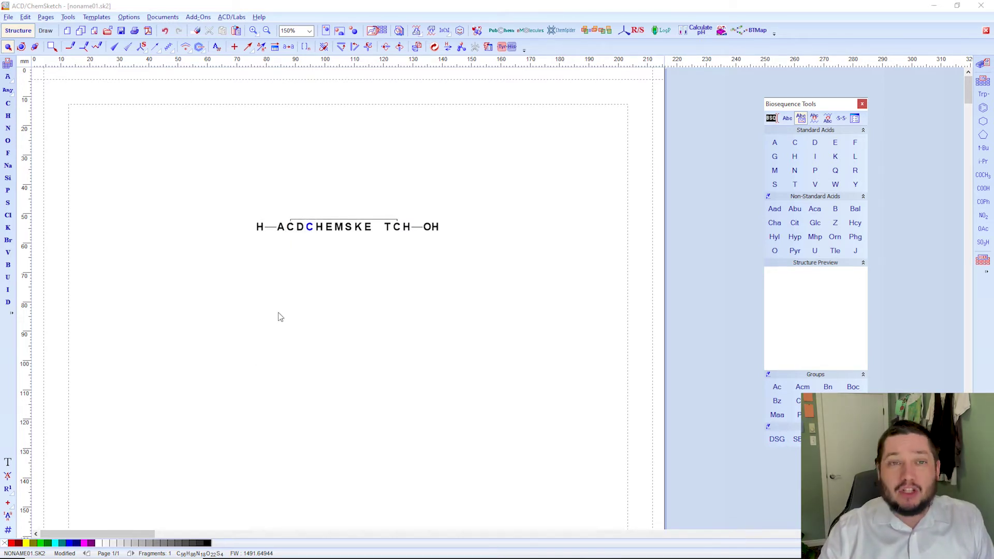
Select the bridged sequence and expand it as a straight chain.
left_click(417, 216)
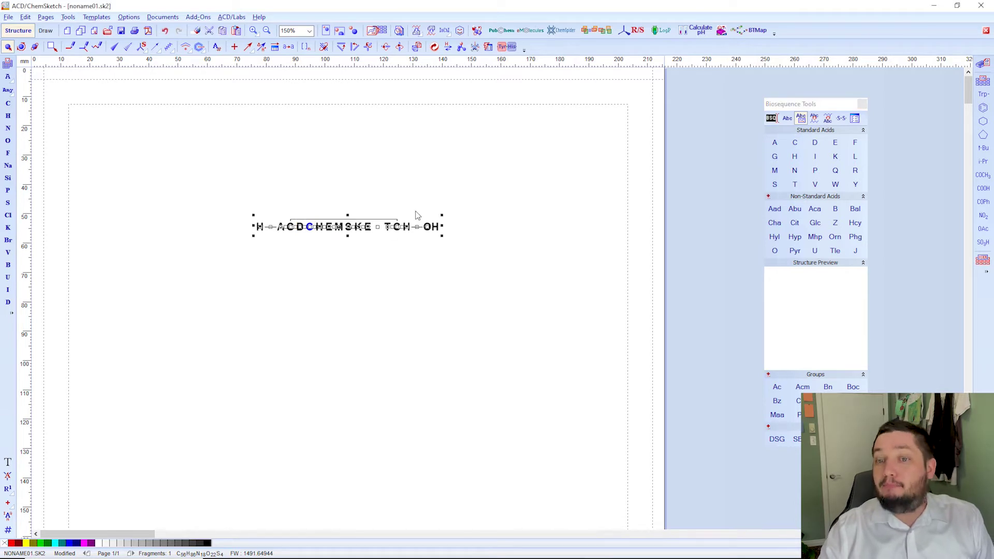
left_click(479, 200)
left_click_drag(495, 165, 129, 322)
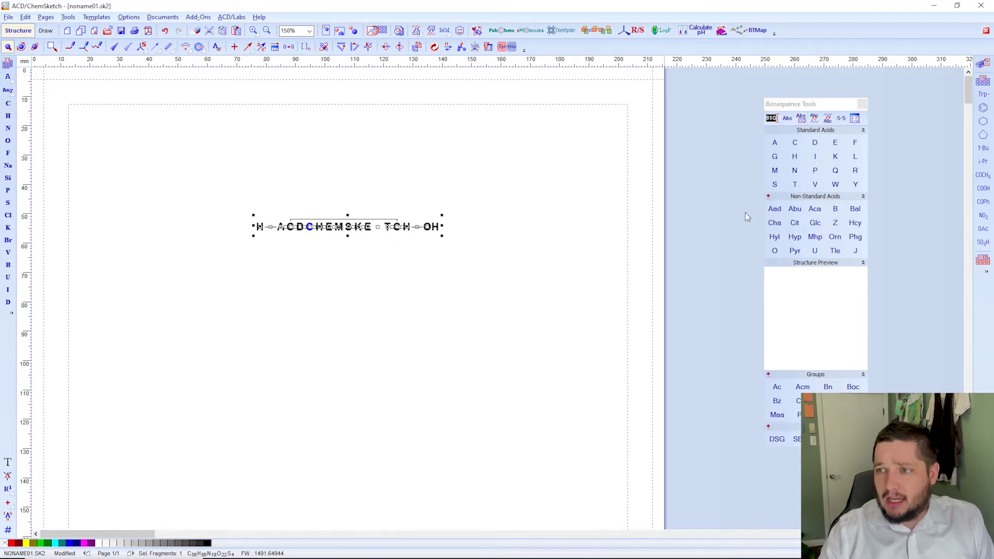
left_click(816, 120)
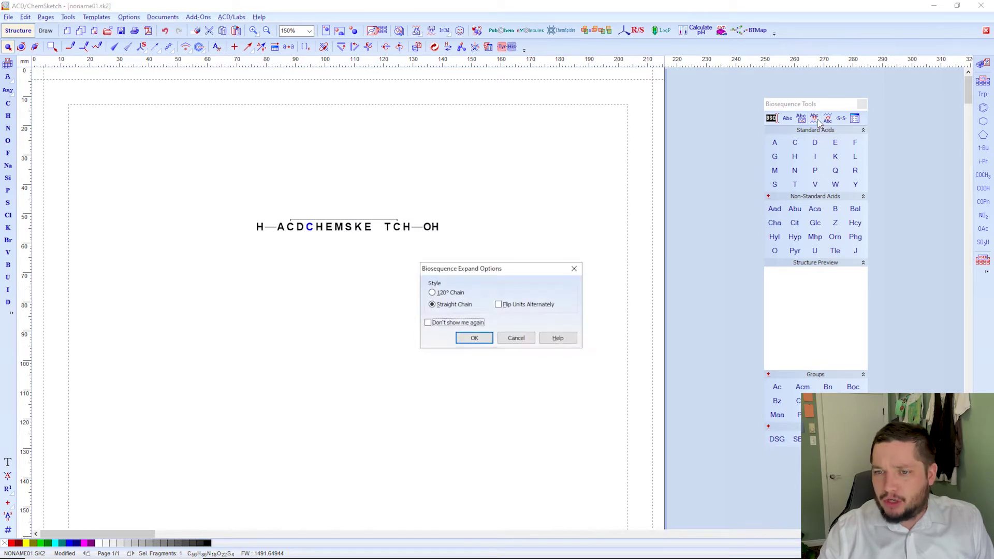
left_click(474, 338)
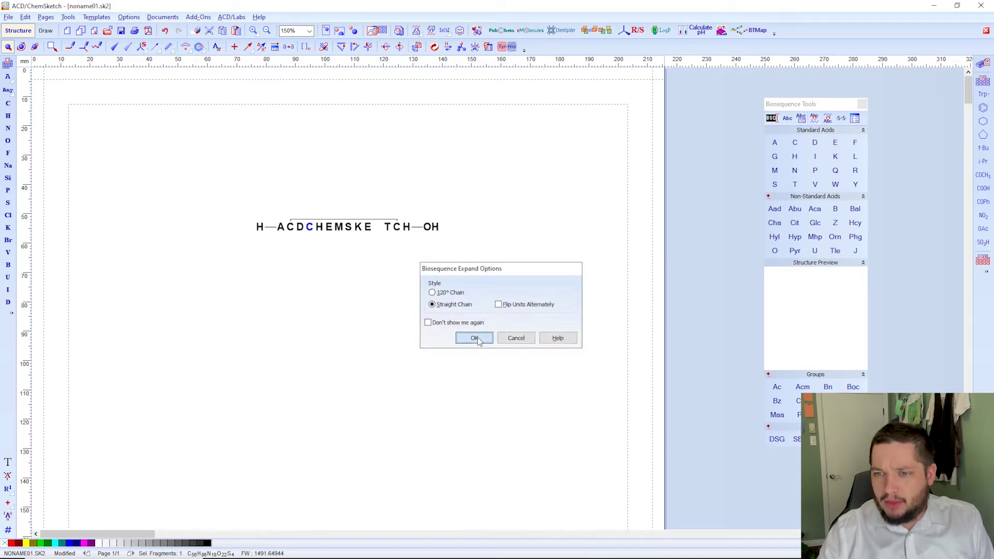
Zoom out, tidy the expanded chain into a ring, and move it upper-left.
left_click(196, 184)
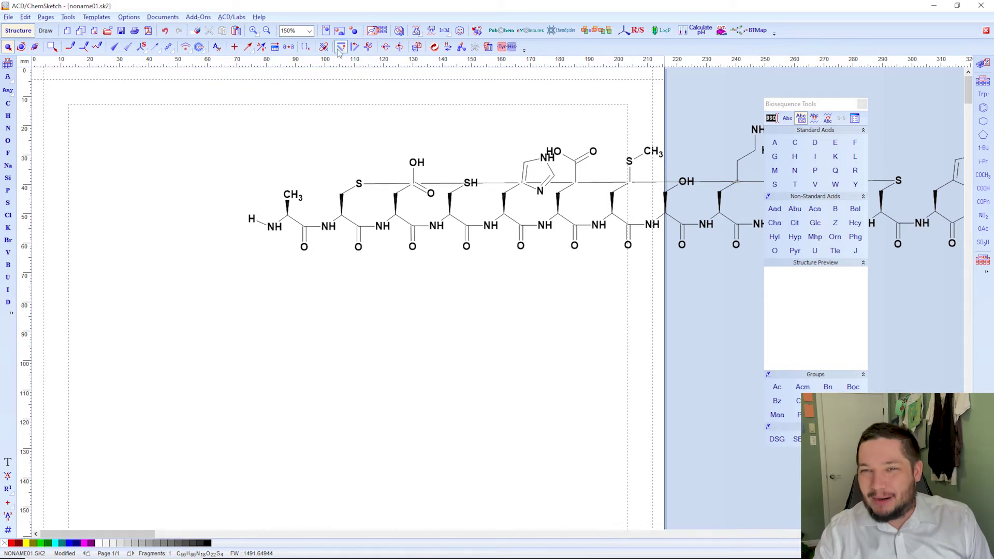
left_click(267, 30)
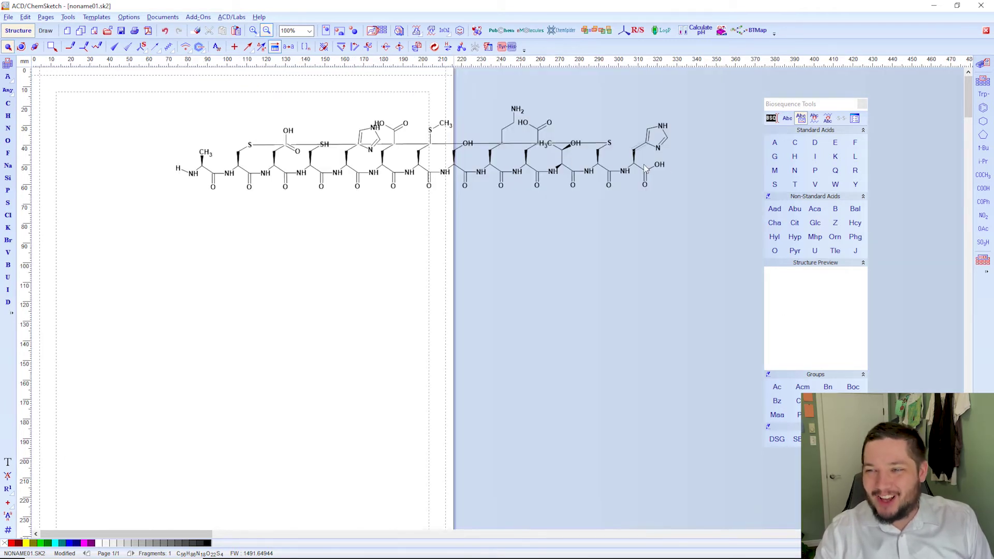
left_click_drag(688, 95, 162, 223)
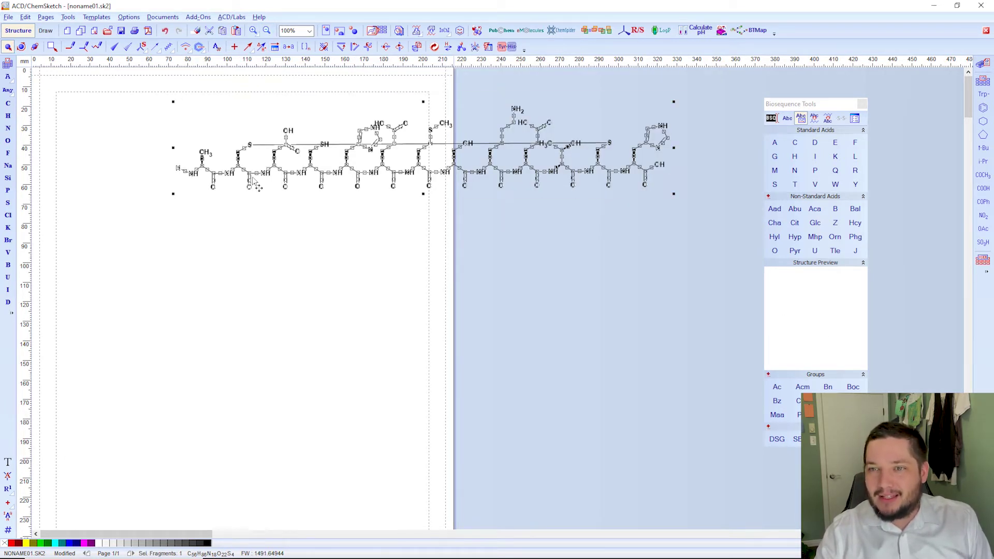
left_click(435, 48)
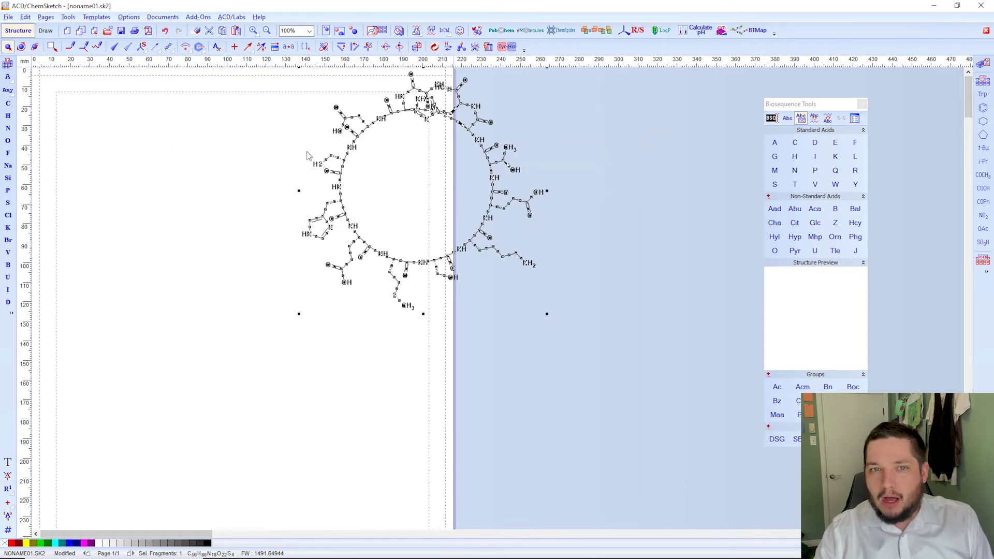
left_click(8, 46)
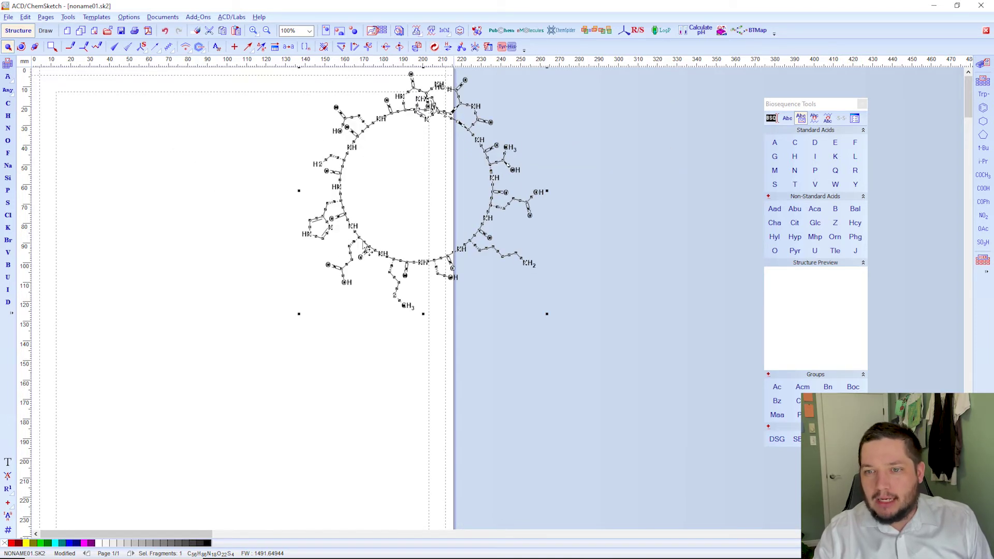
left_click_drag(368, 243, 197, 313)
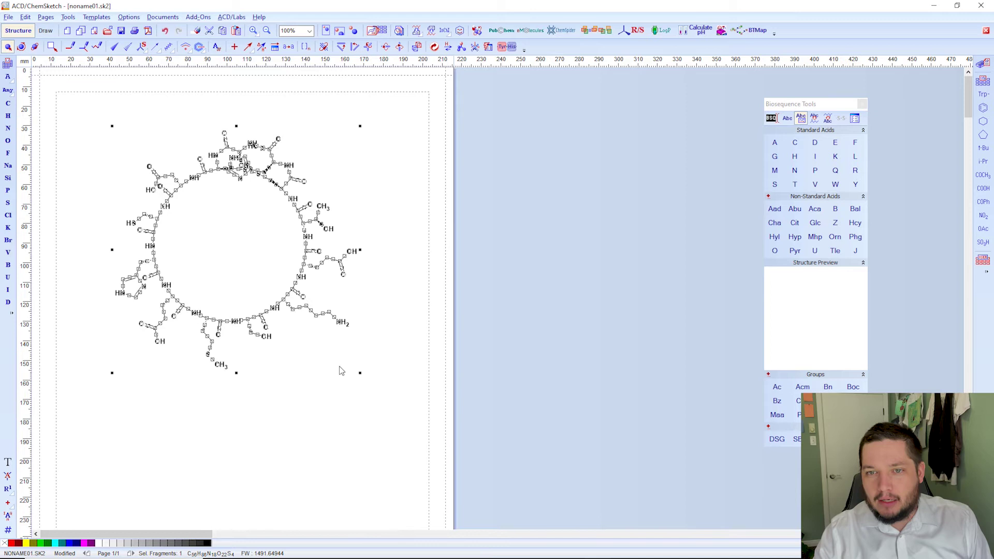
Clean the ring's bonds, zoom in to 150%, and select the whole cyclic peptide.
left_click(344, 371)
left_click_drag(377, 134, 66, 417)
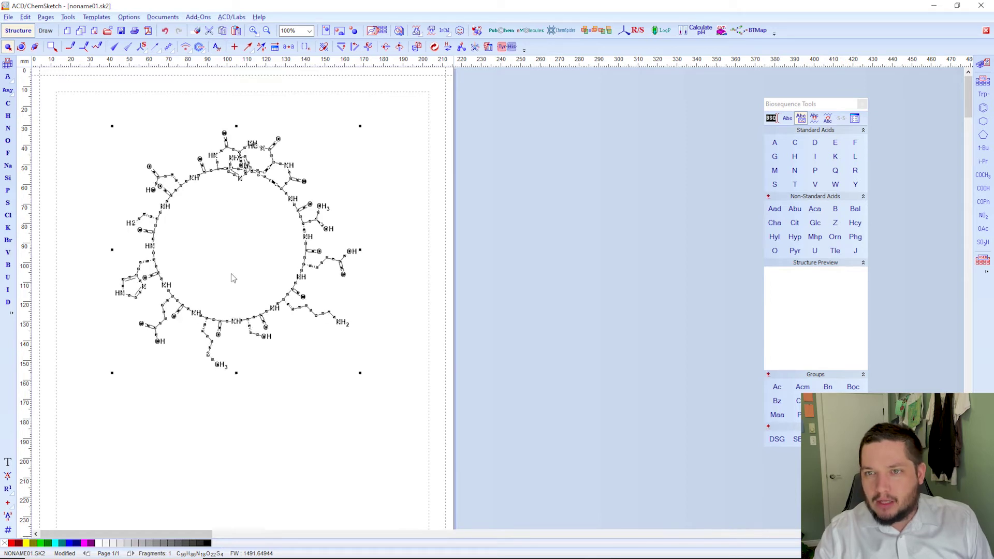
left_click(448, 47)
left_click(377, 219)
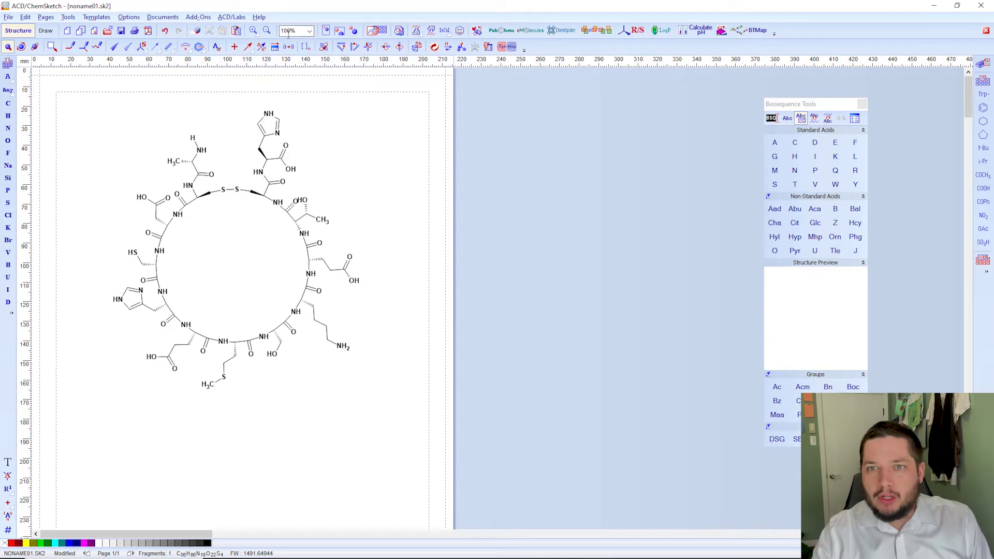
left_click(254, 31)
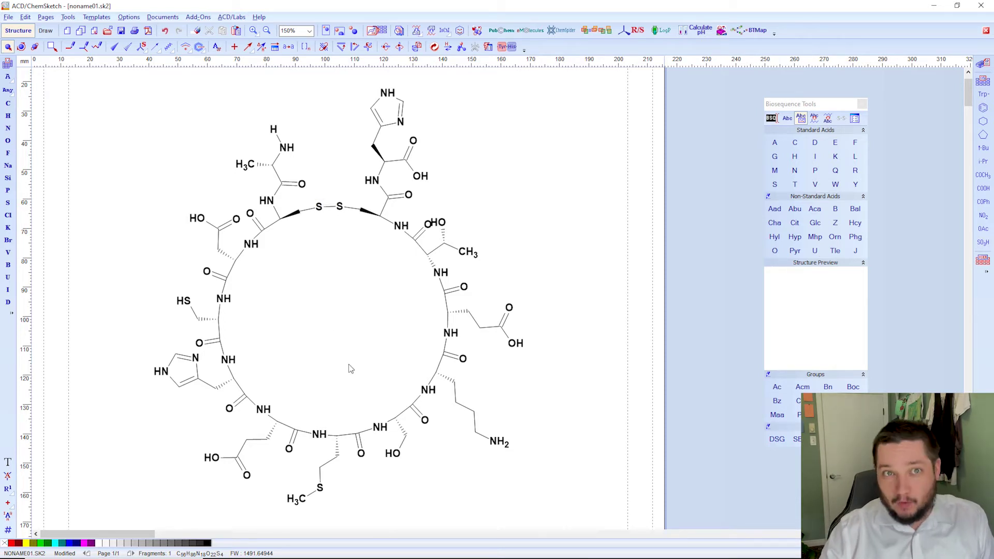
key("ctrl+a")
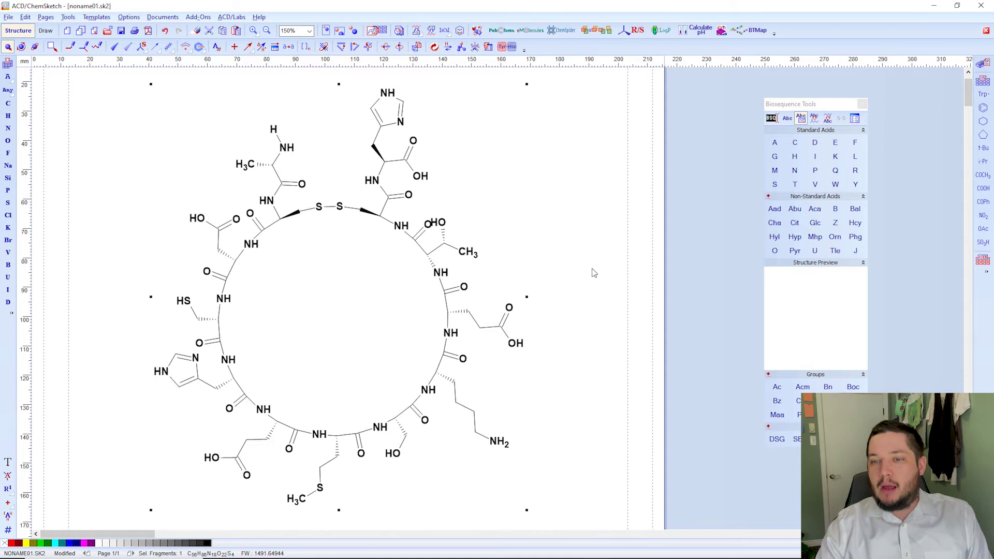
left_click(594, 273)
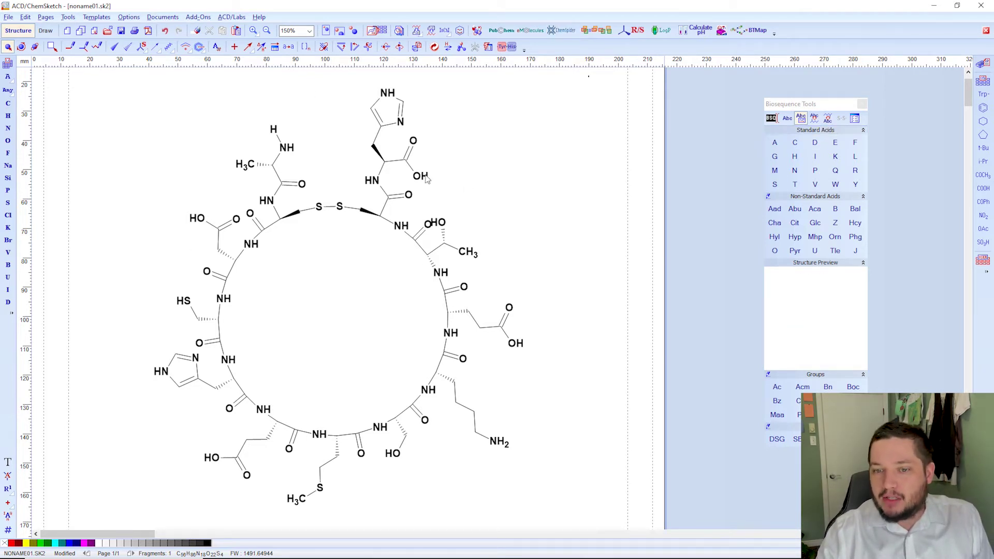
left_click_drag(588, 77, 126, 532)
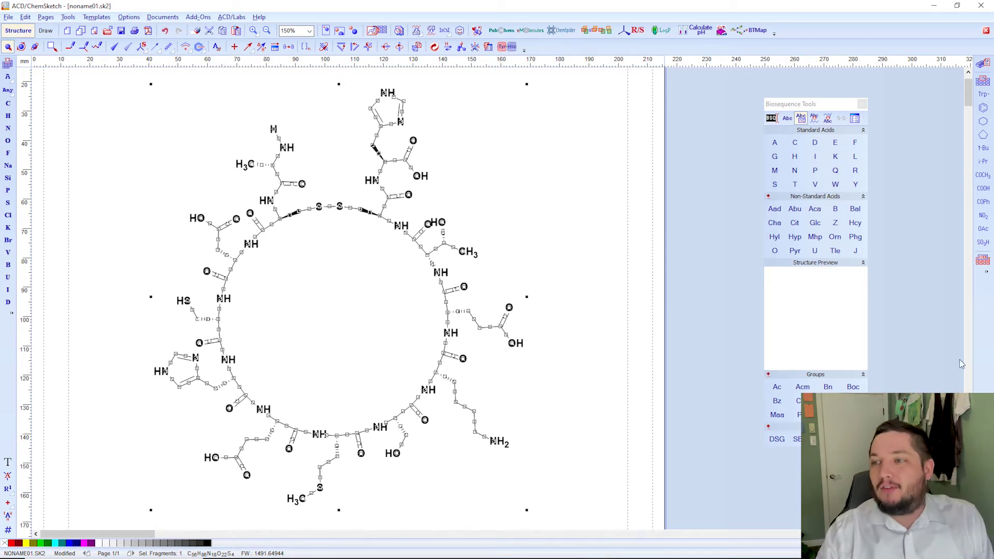
left_click(827, 119)
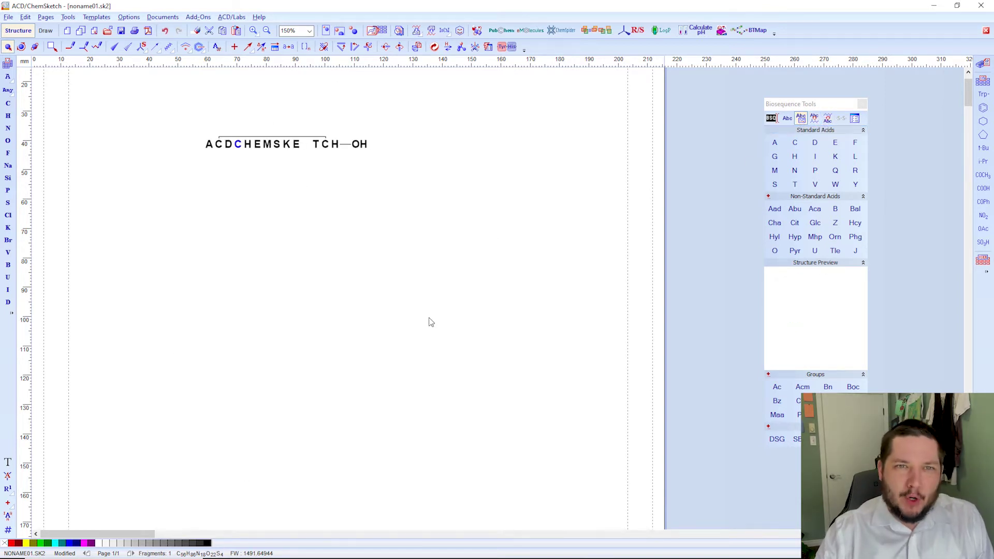
left_click(428, 322)
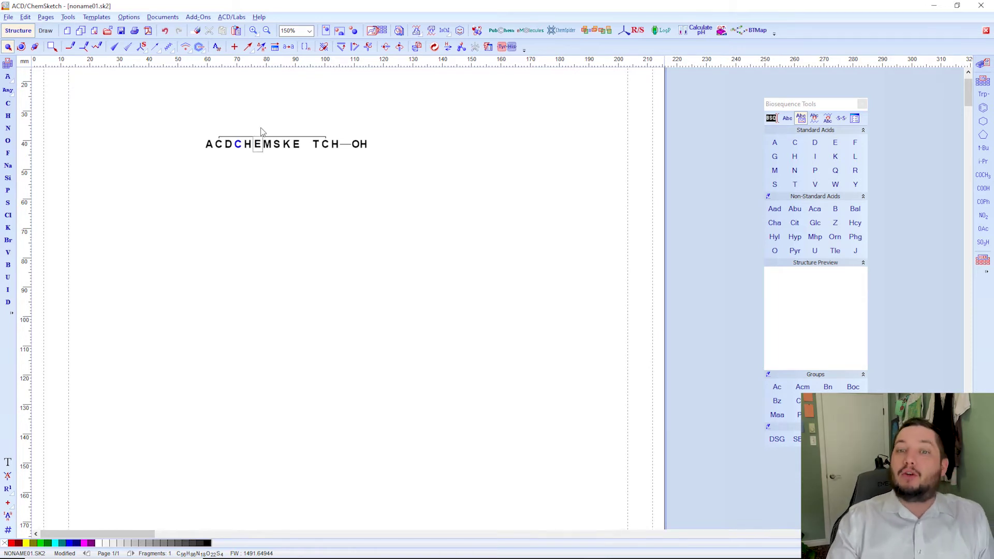
left_click(276, 150)
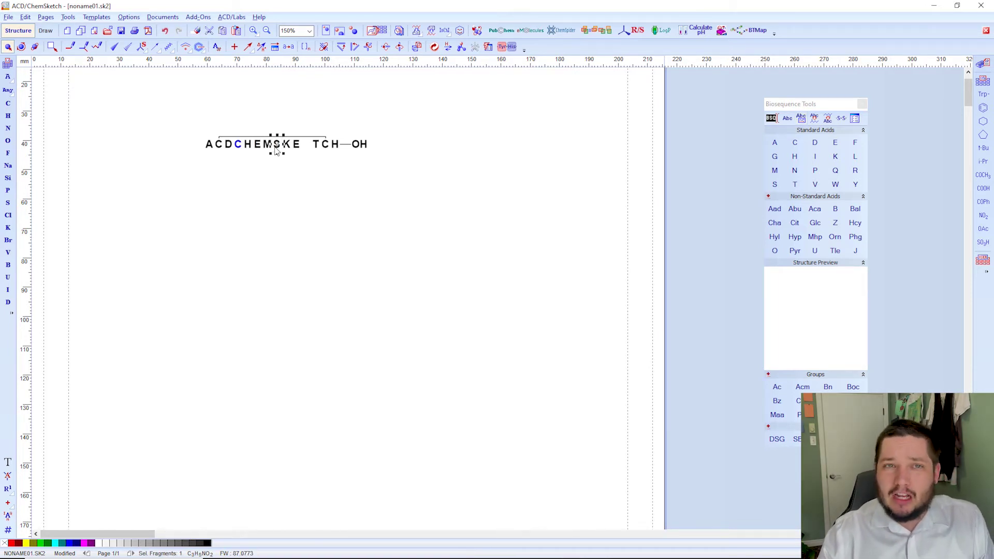
mouse_move(276, 149)
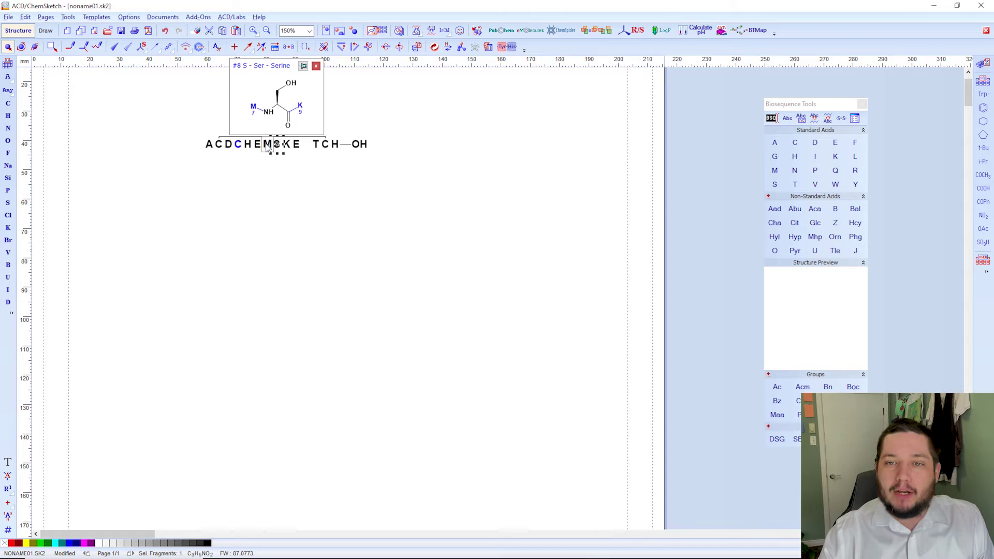
left_click(268, 148)
mouse_move(267, 148)
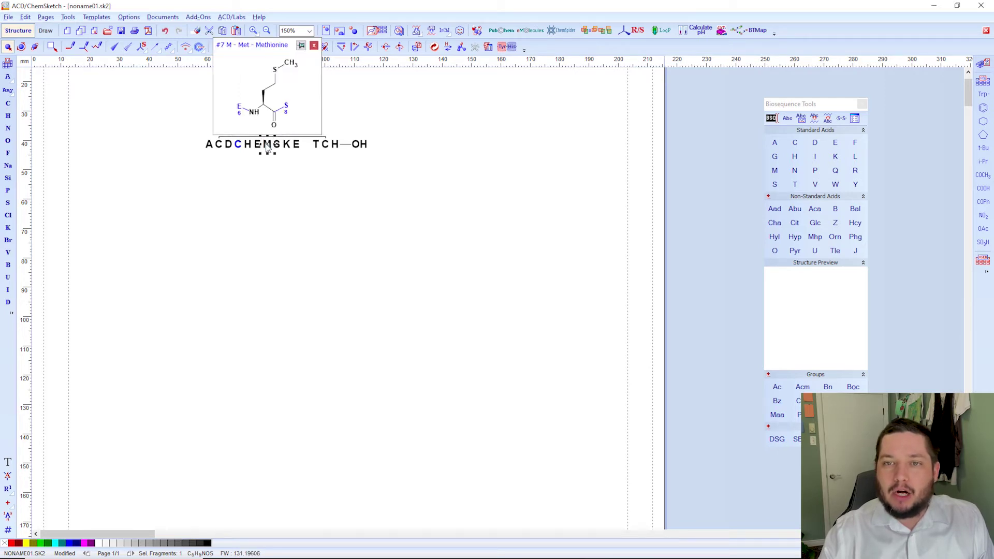
left_click(301, 48)
left_click(295, 222)
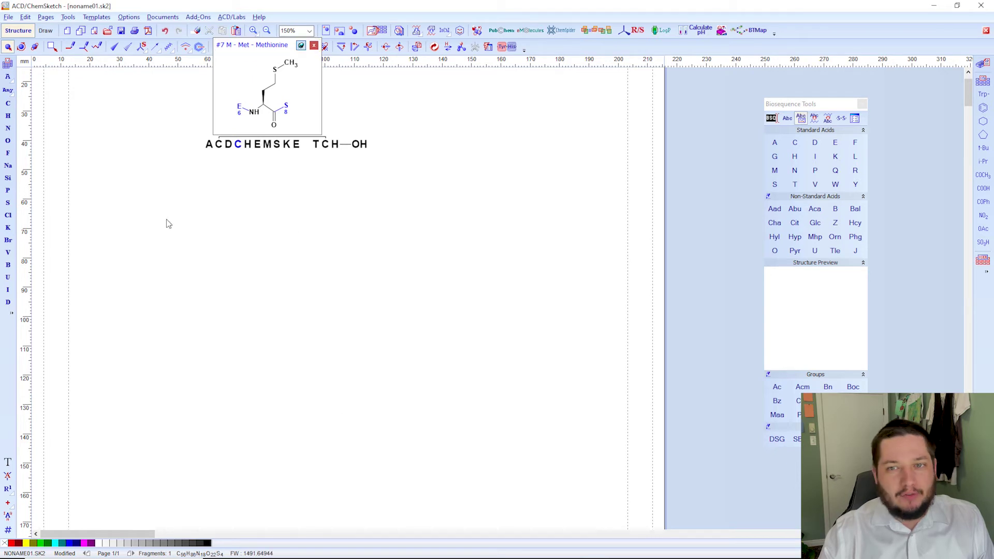
mouse_move(297, 144)
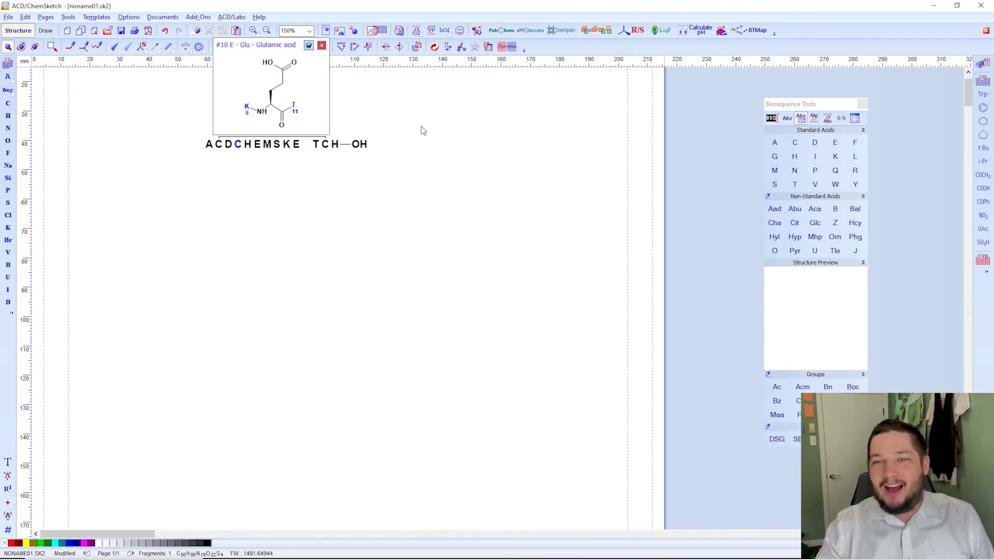
left_click_drag(421, 127, 173, 170)
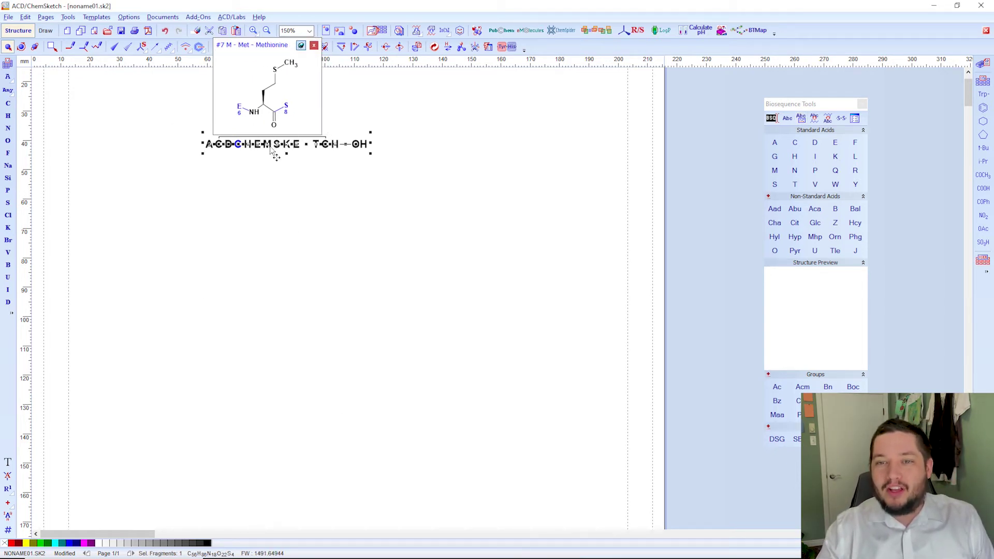
left_click_drag(274, 156, 260, 249)
left_click(249, 242)
mouse_move(282, 241)
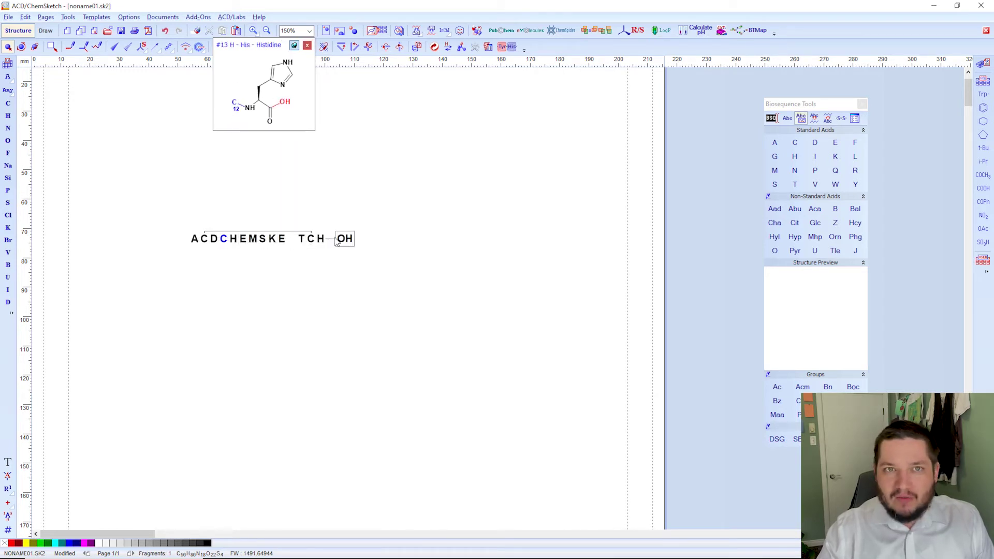
mouse_move(243, 239)
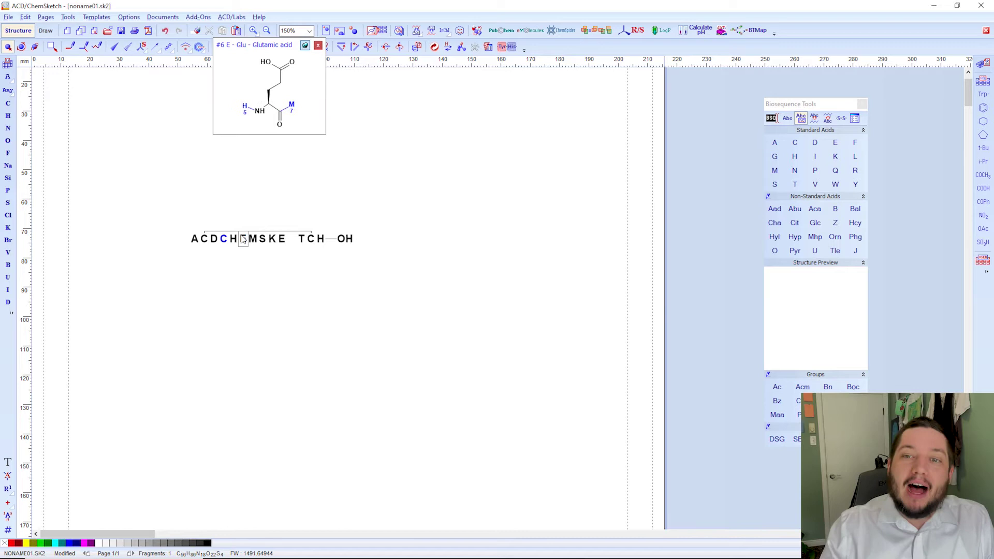
key("ctrl+a")
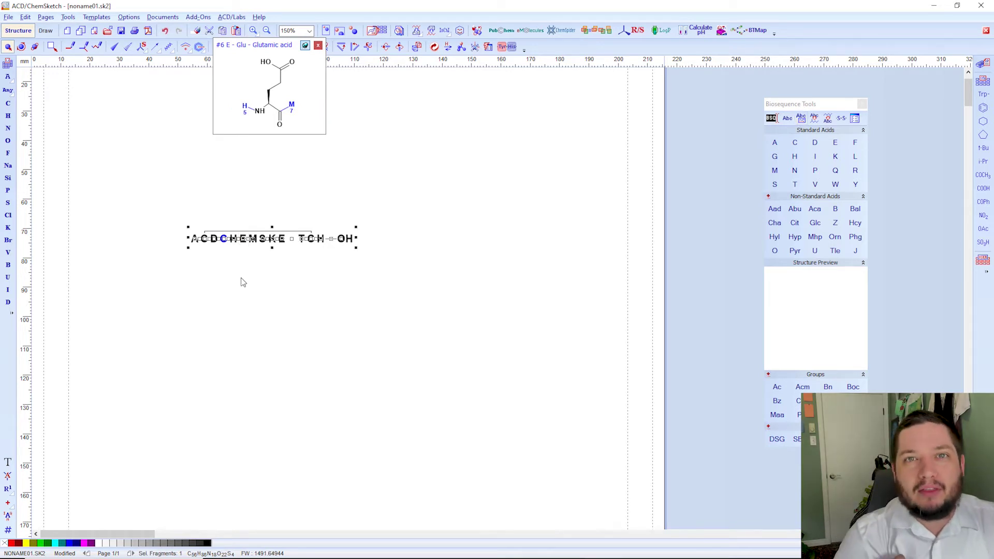
Insert ornithine (Orn) before the C-terminal His and citrulline (Cit) after the first Glu.
left_click(421, 151)
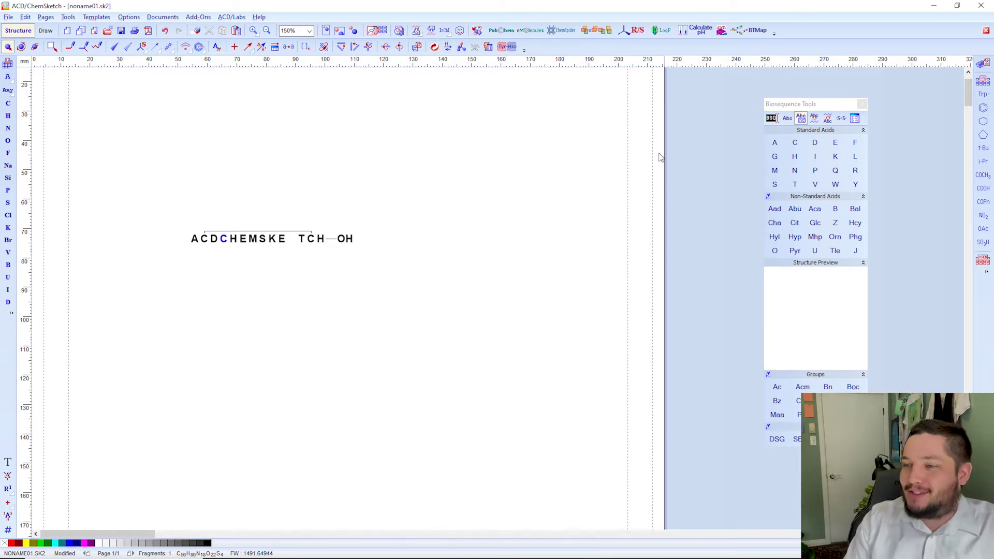
left_click(836, 238)
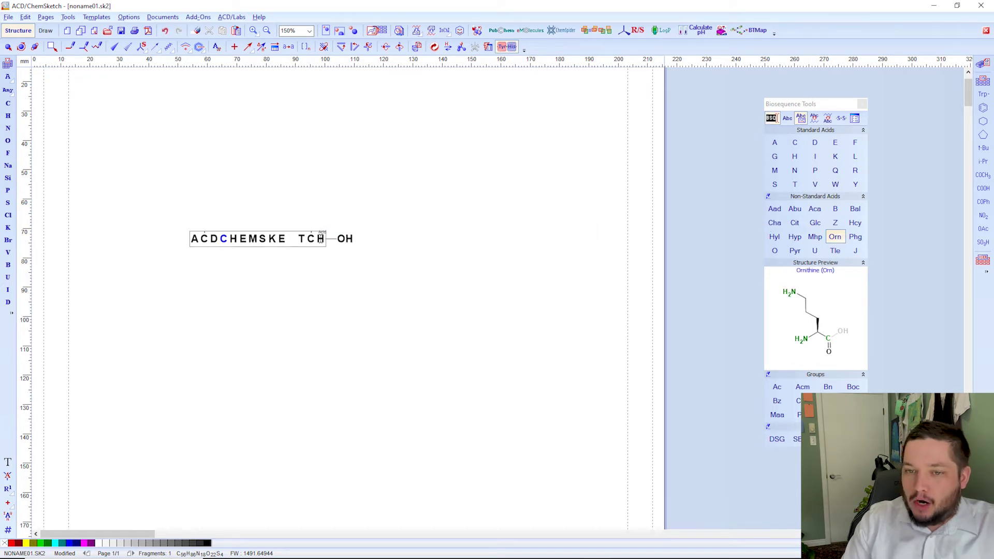
left_click(342, 239)
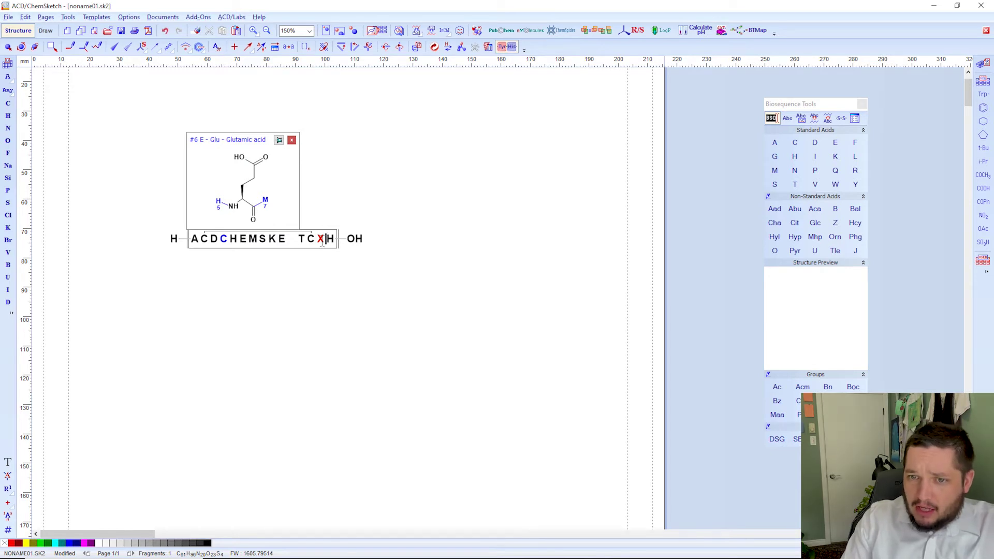
mouse_move(321, 243)
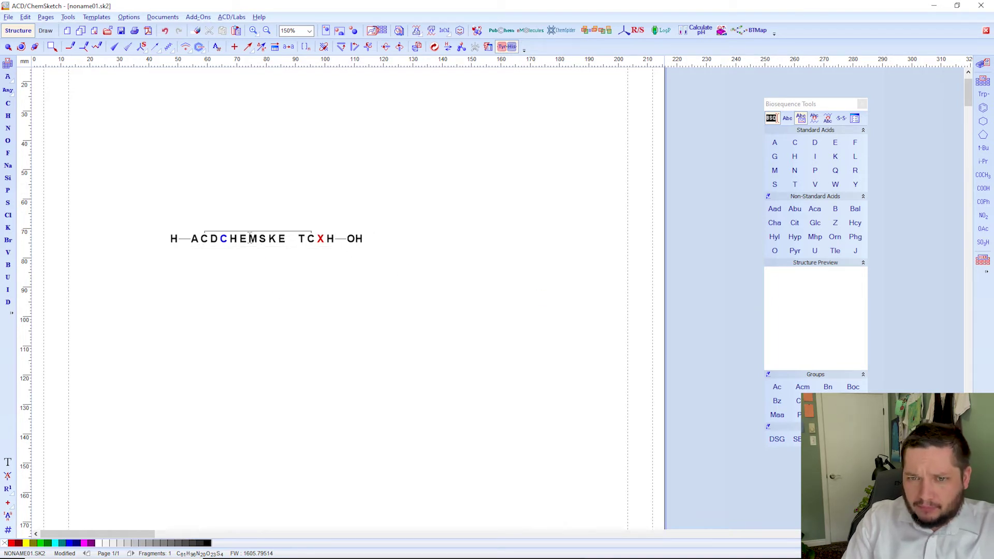
left_click(795, 222)
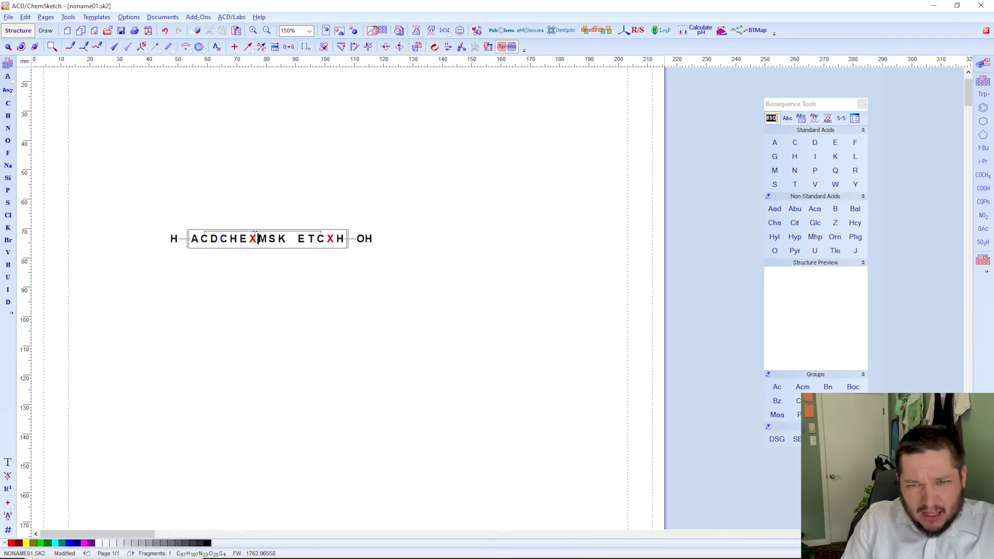
mouse_move(254, 234)
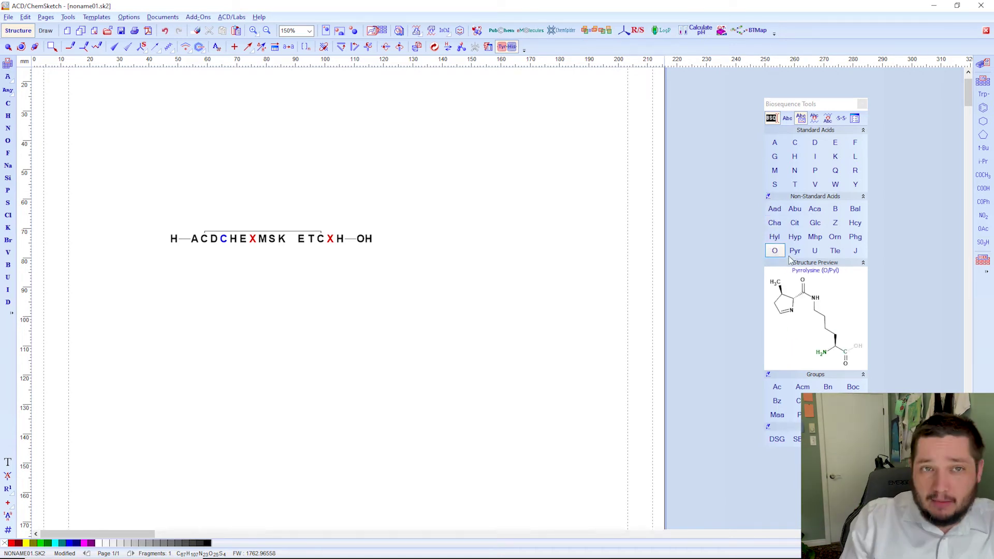
Add Nty, Nle, Nal and Nva to the Non-Standard Acids palette.
left_click(769, 198)
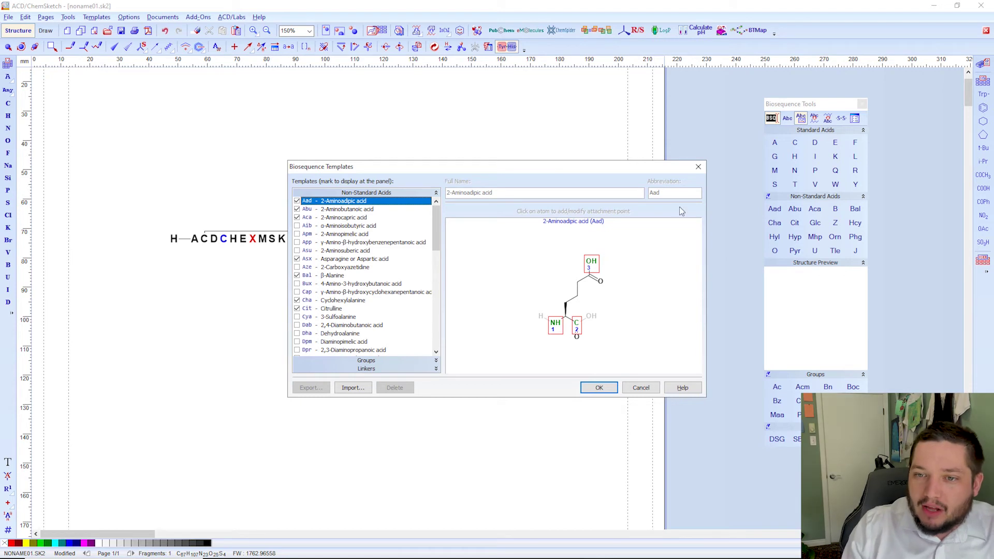
left_click_drag(437, 222, 435, 283)
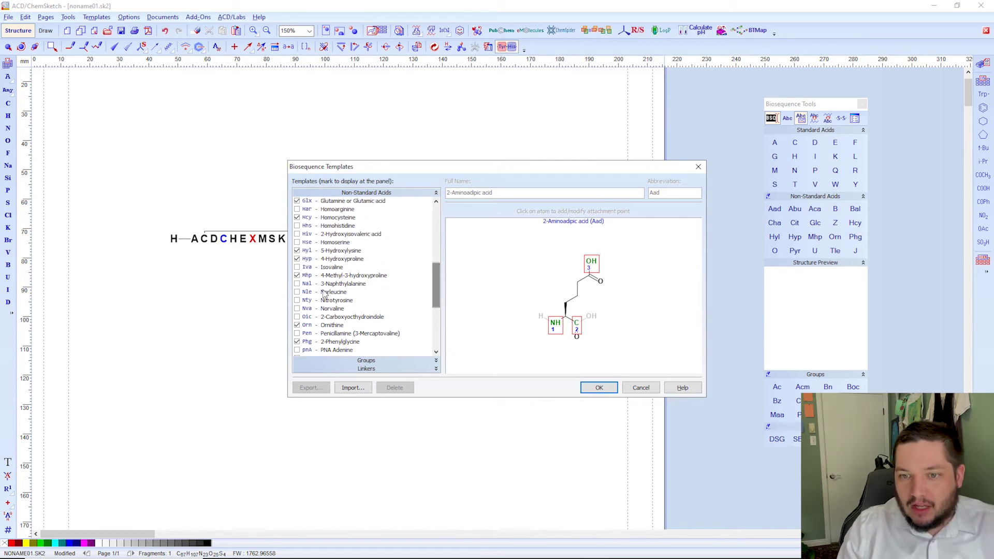
left_click(298, 300)
left_click(297, 292)
left_click(297, 284)
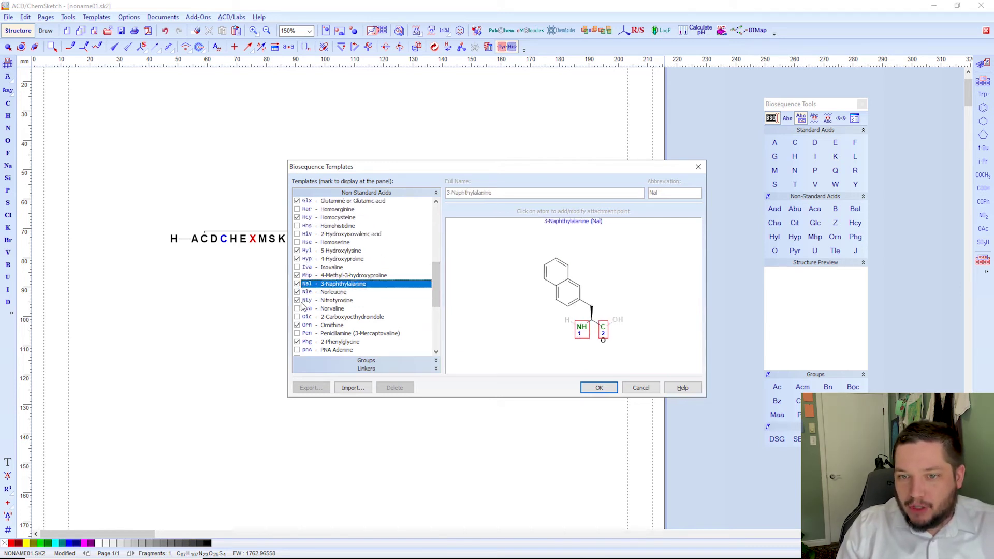
left_click(297, 309)
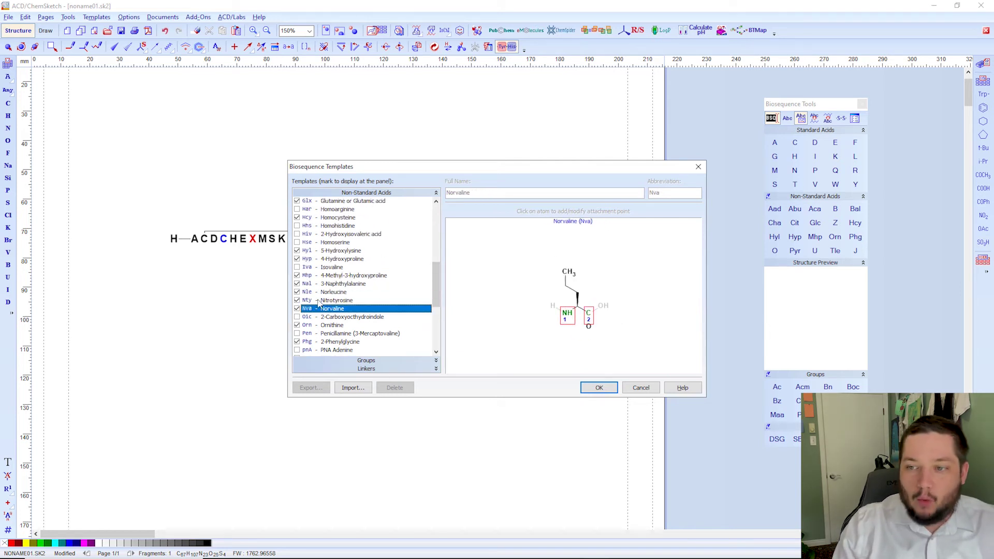
left_click(595, 388)
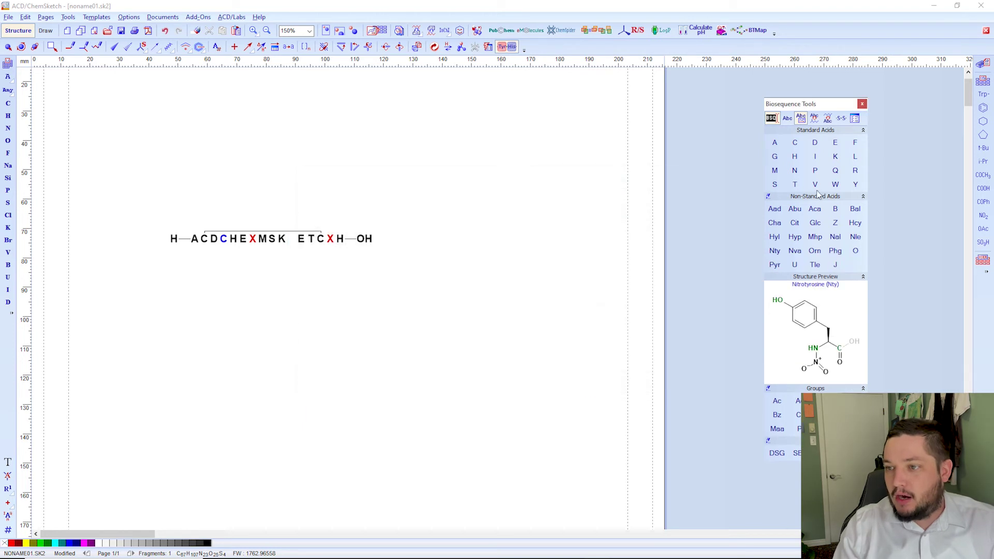
Insert nitrotyrosine (Nty) between Ser and Lys in the sequence.
left_click(775, 252)
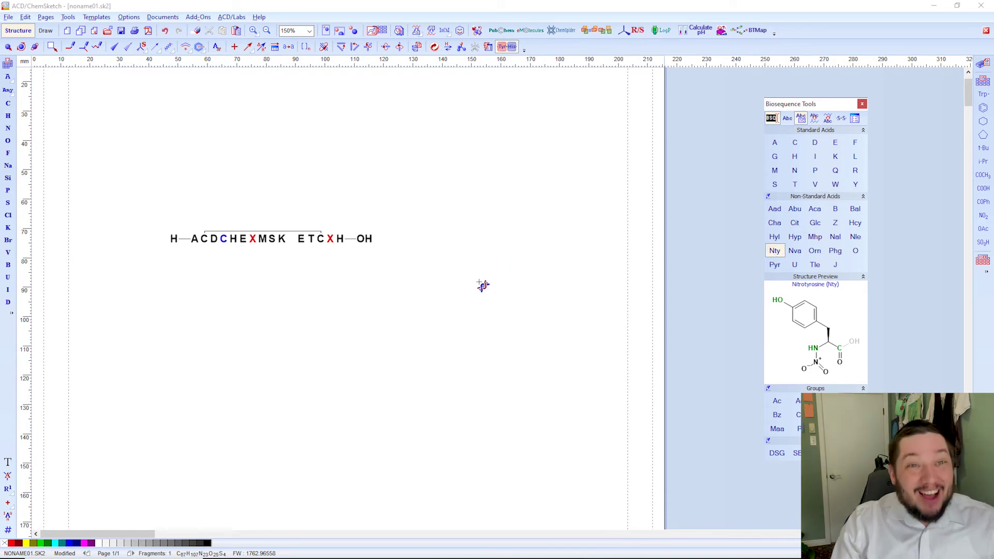
left_click(278, 239)
left_click(278, 239)
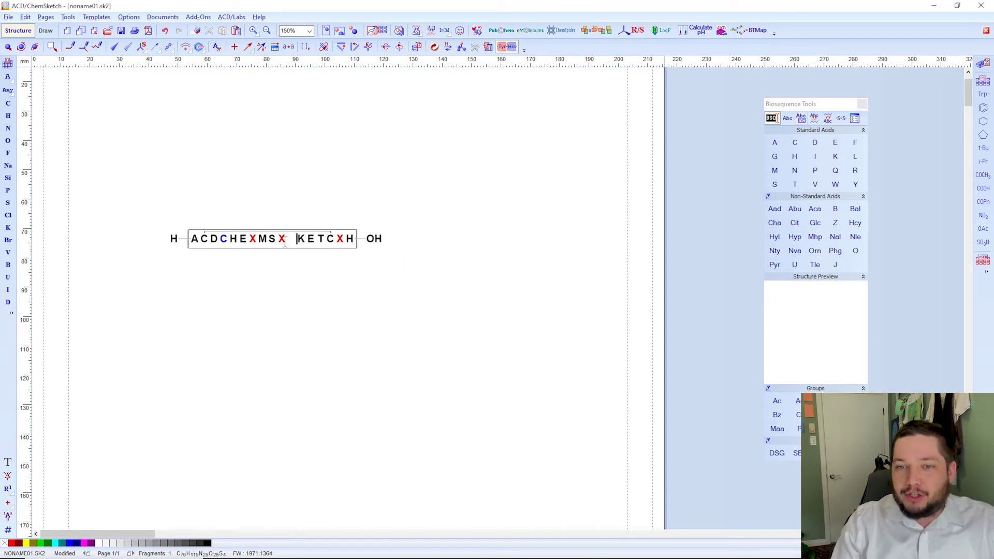
mouse_move(283, 245)
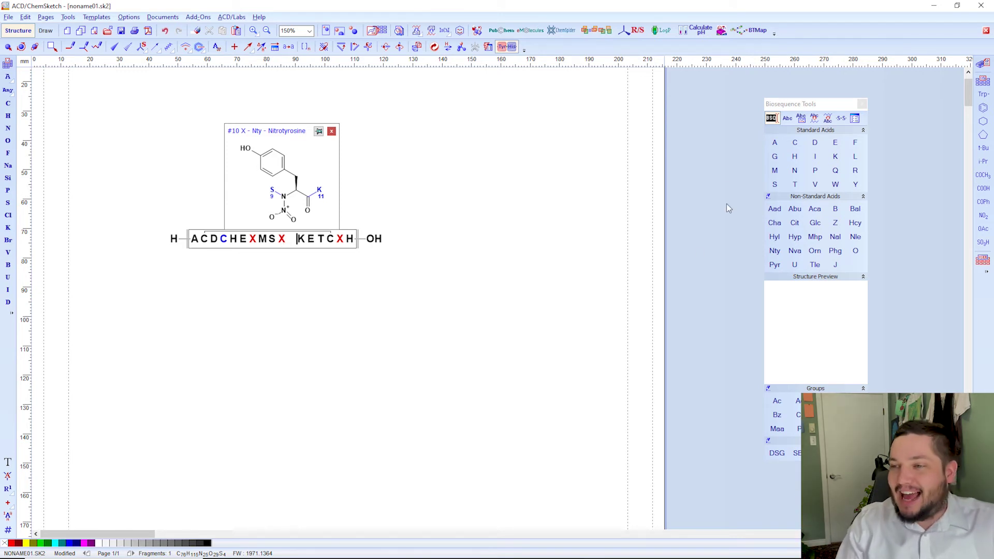
left_click(768, 196)
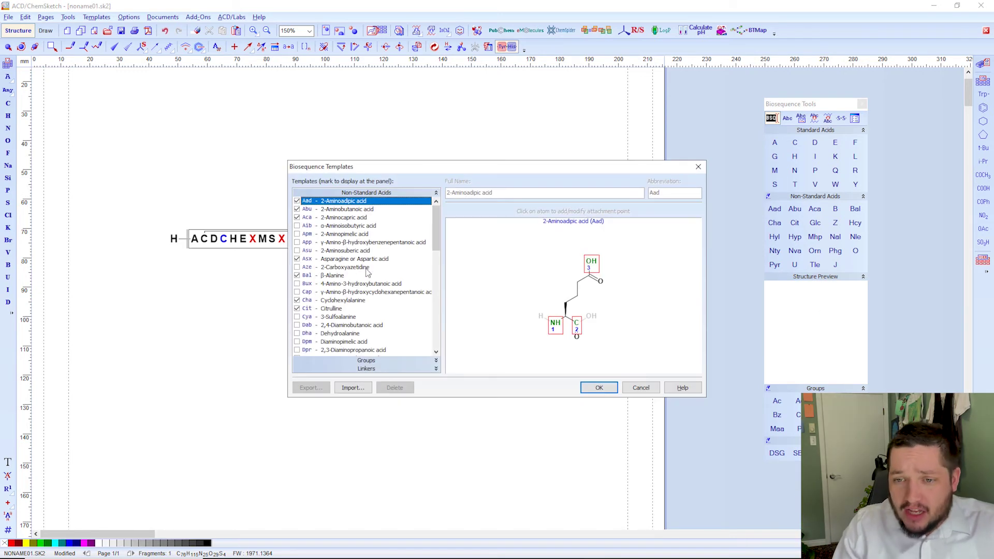
Browse the Non-Standard Acids and Groups templates, closing both unchanged.
scroll(360, 275, "down", 3)
scroll(351, 289, "down", 2)
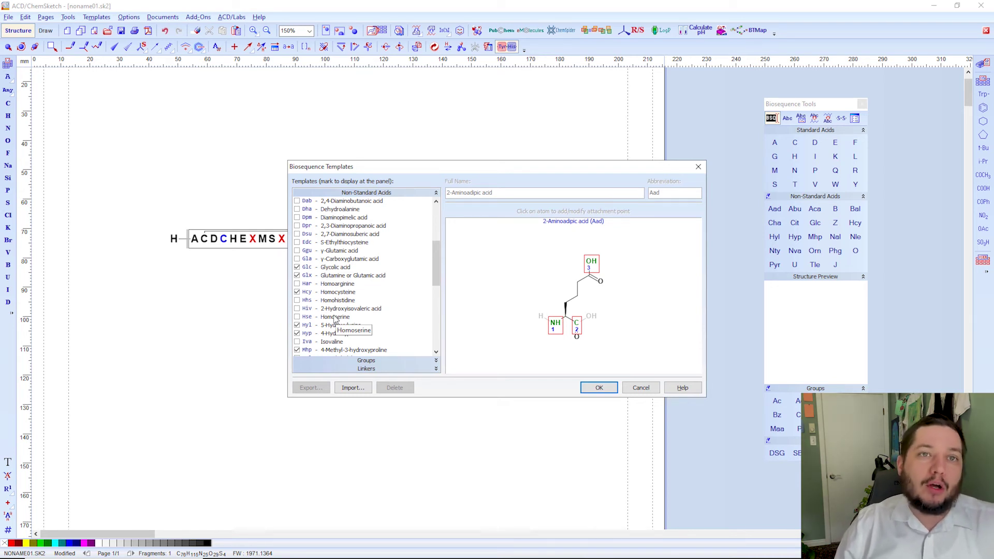
left_click(600, 388)
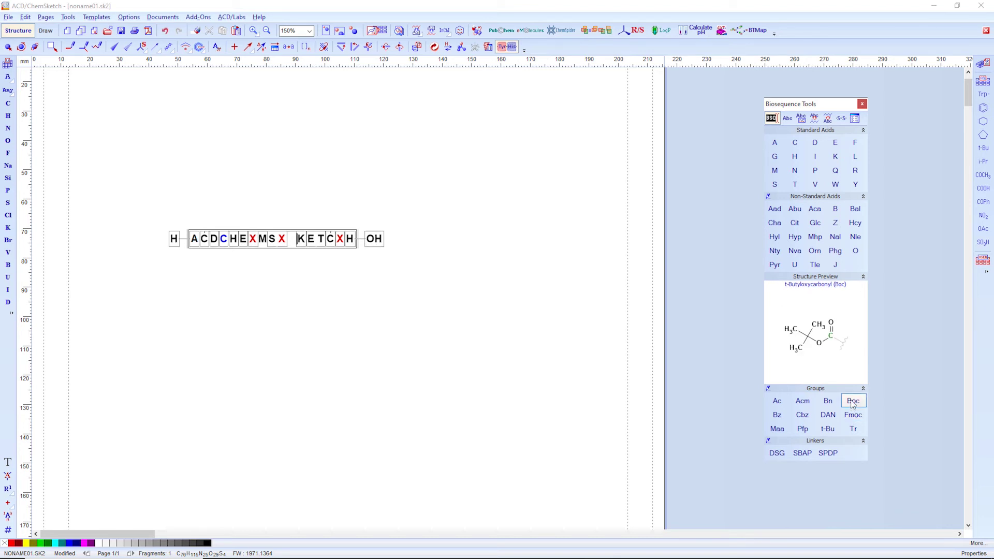
left_click(781, 417)
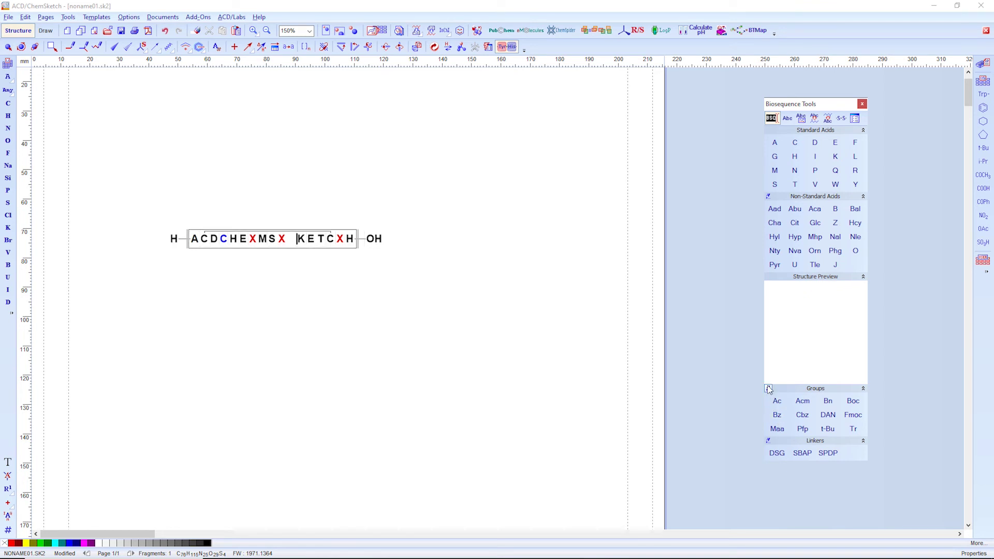
left_click(769, 389)
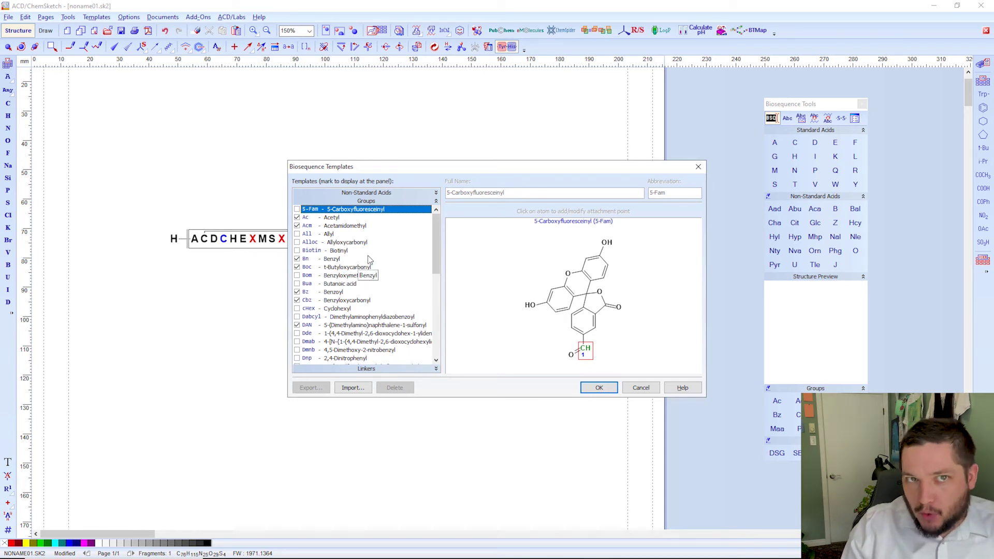
left_click(641, 388)
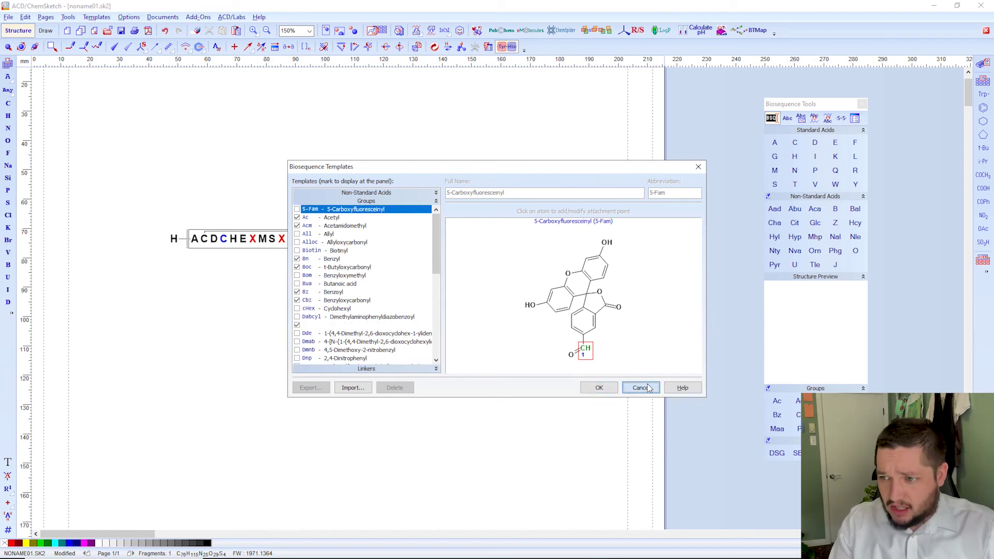
Attach an acetyl (Ac) group to the lysine K residue, then cancel the SBAP linker choice.
left_click(777, 401)
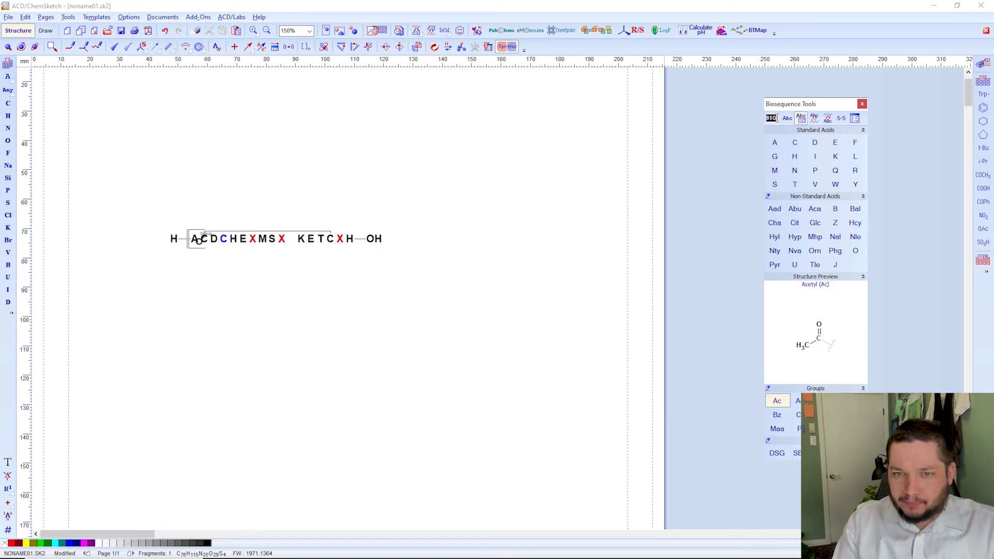
left_click(299, 239)
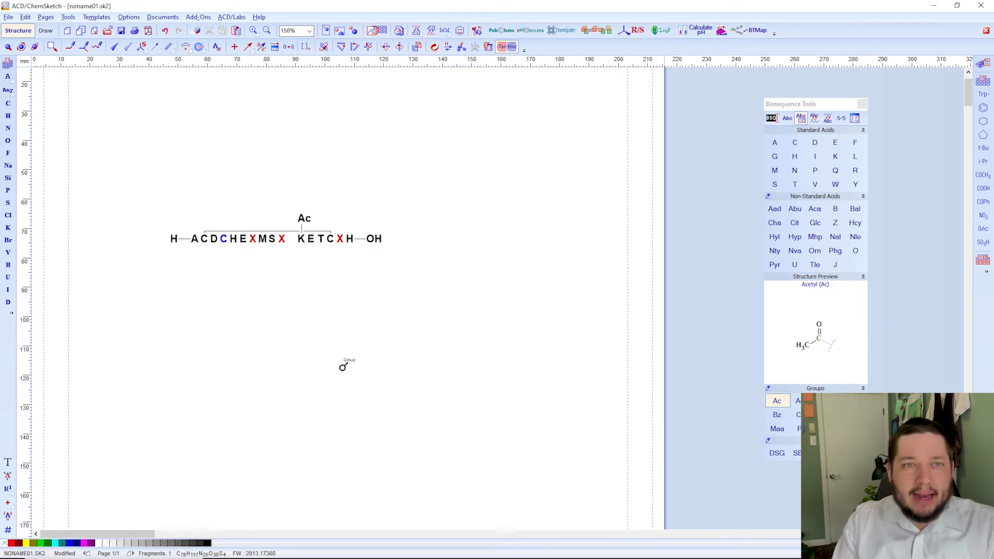
left_click(783, 401)
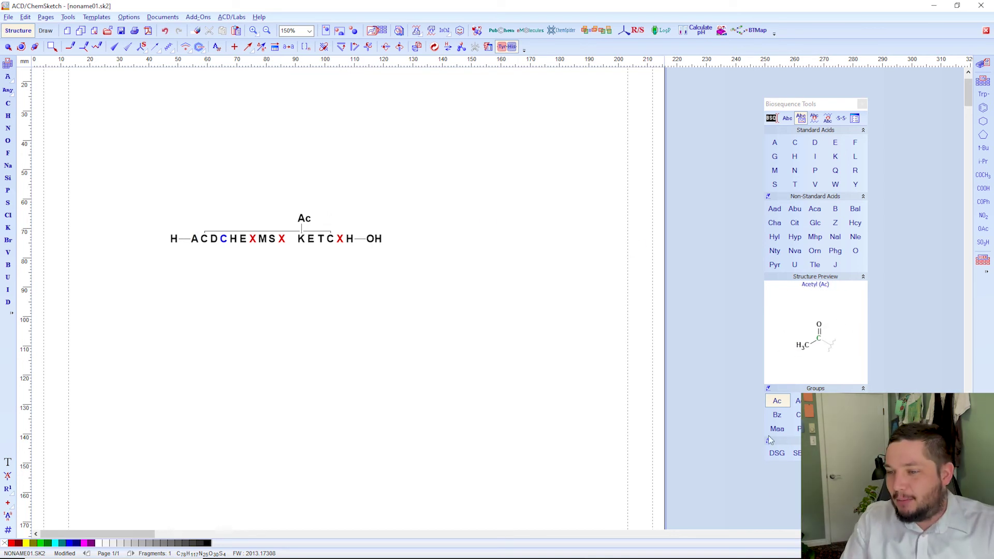
left_click(797, 453)
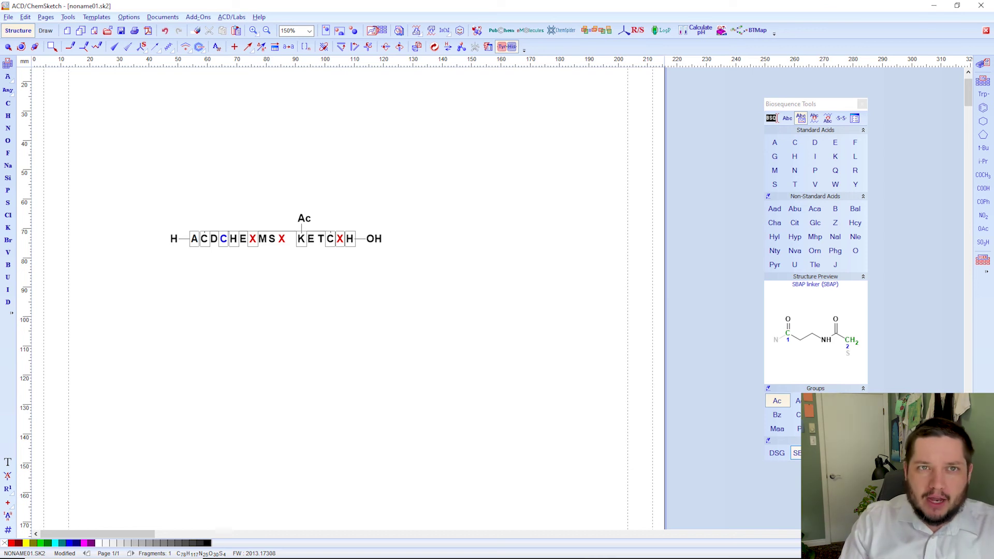
key("Escape")
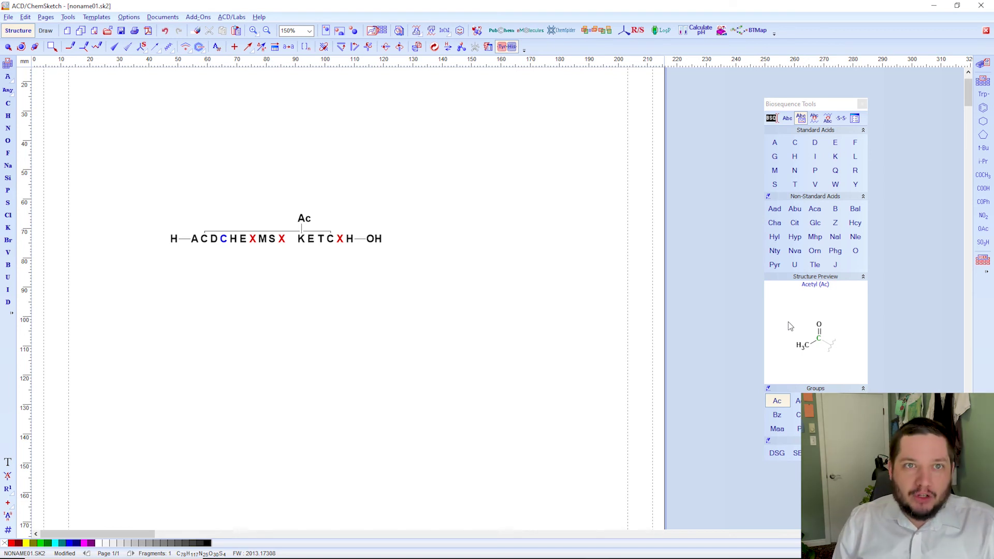
Switch the whole peptide to three-letter residue codes such as Ala, Cit, Nty and Orn.
left_click_drag(481, 185, 118, 288)
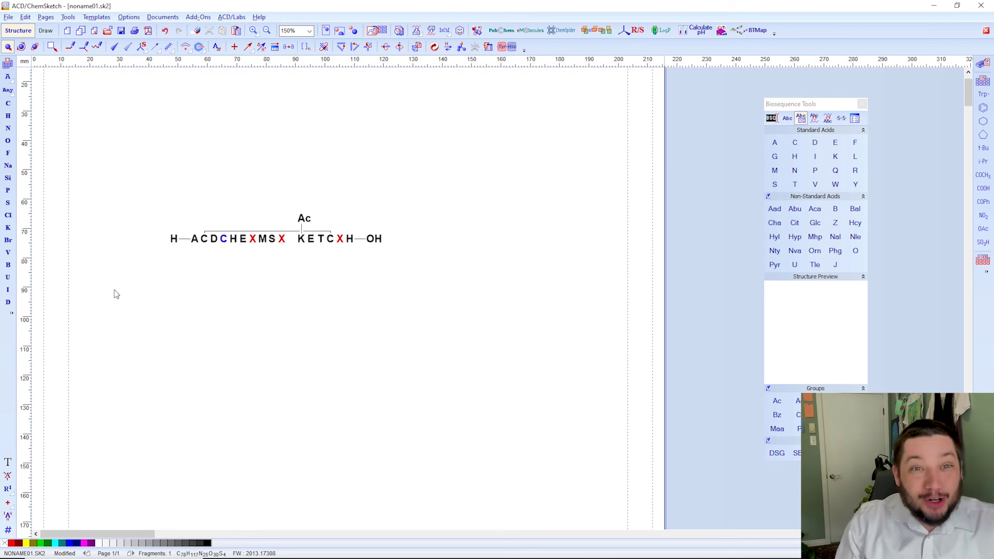
left_click(788, 119)
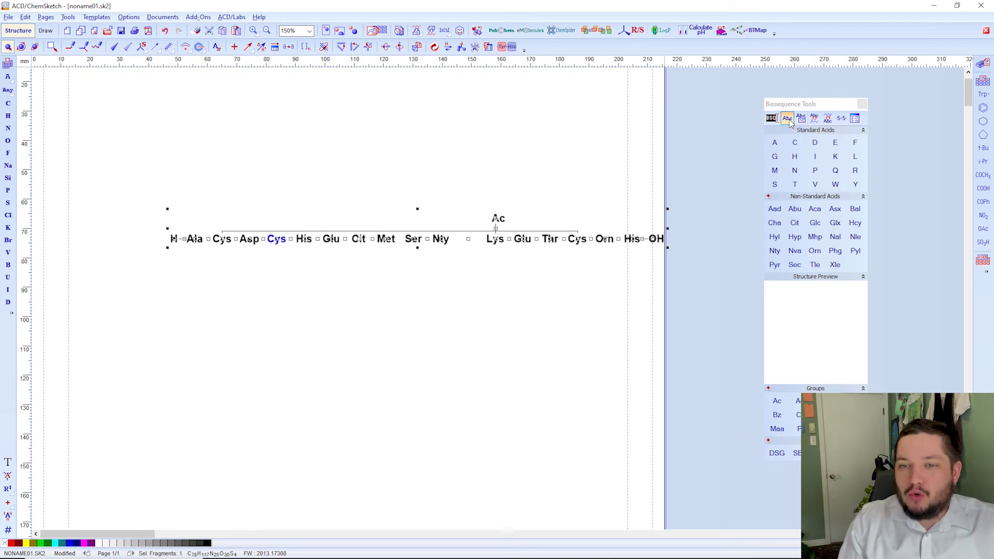
left_click(787, 119)
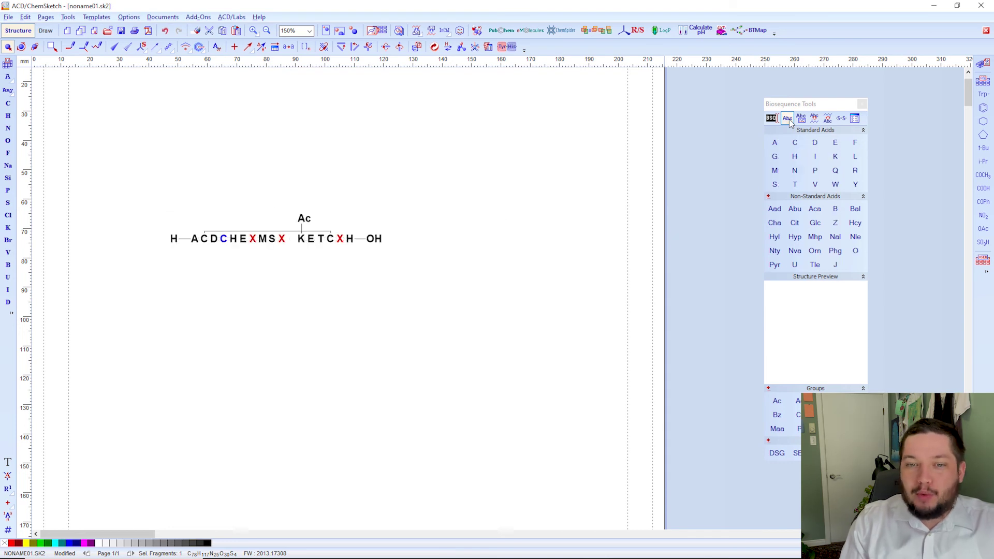
left_click(426, 218)
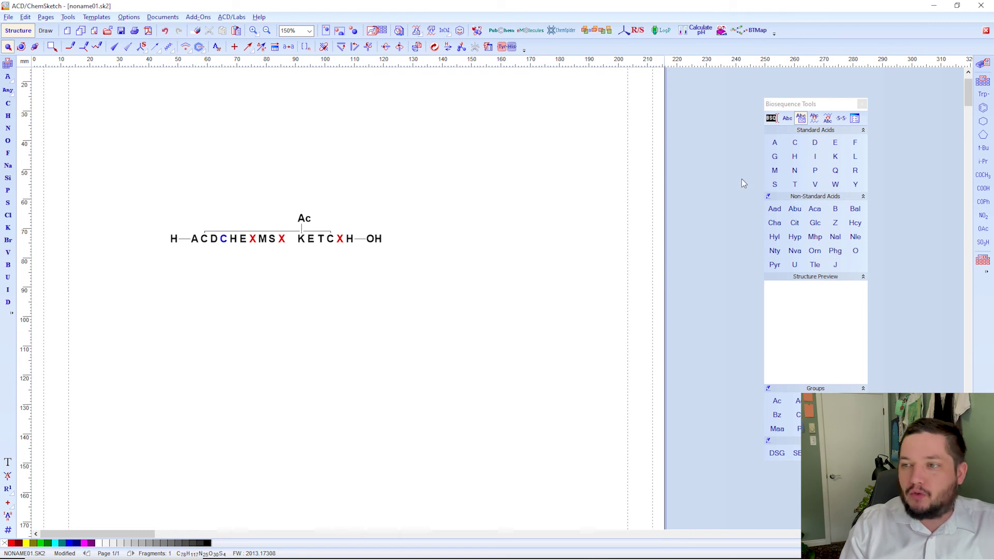
left_click_drag(404, 175, 155, 289)
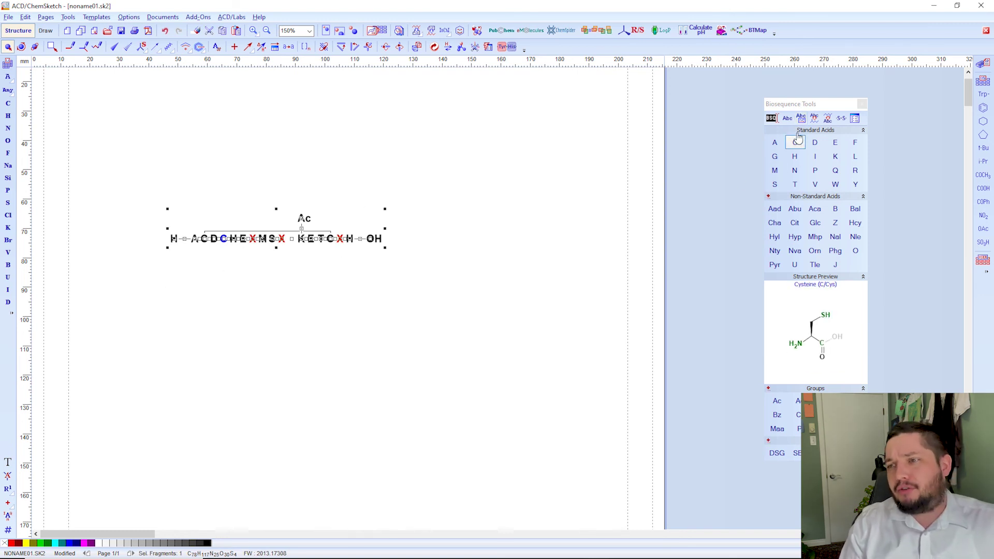
left_click(788, 119)
left_click(473, 257)
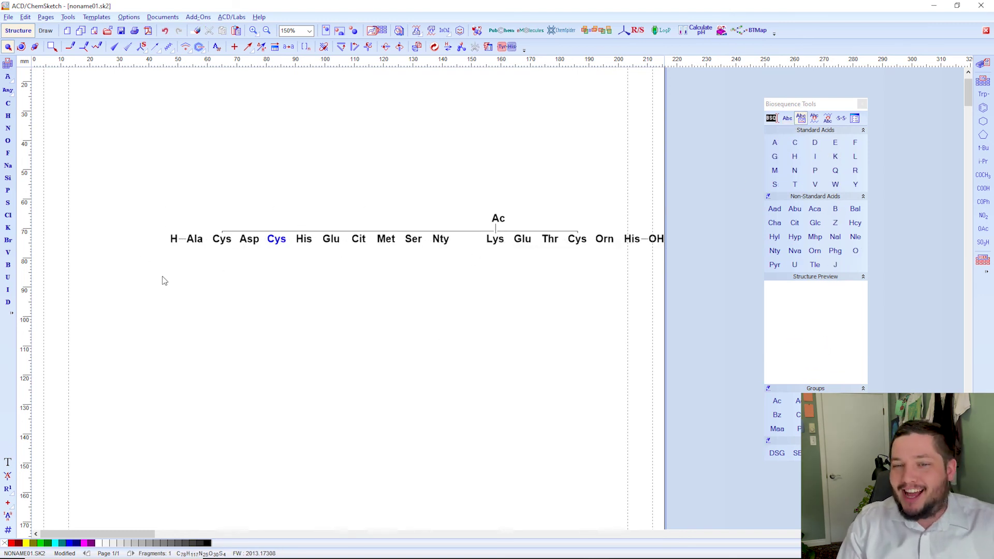